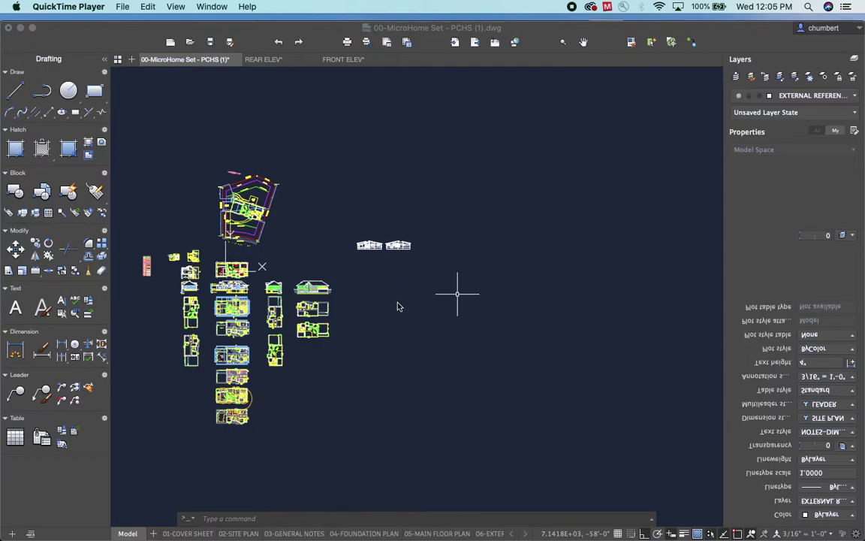
# Move the right-hand house elevation so its lower-left base corner meets the lower-right base corner of the other white elevation
pyautogui.click(399, 305)
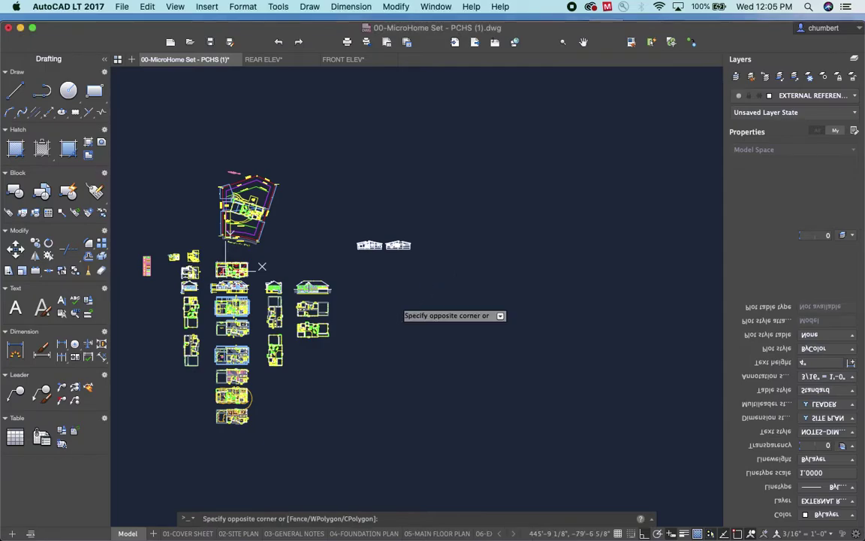
pyautogui.click(428, 304)
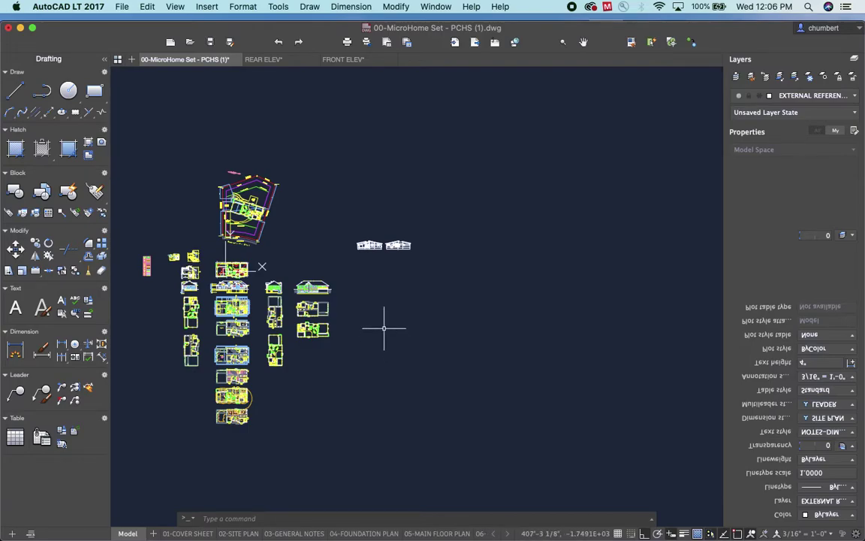
pyautogui.scroll(5, 346, 233)
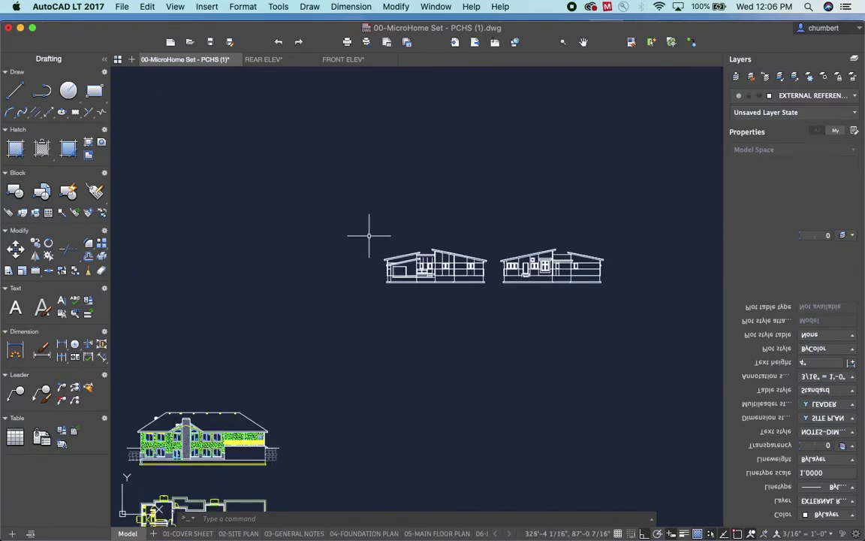
pyautogui.scroll(3, 415, 230)
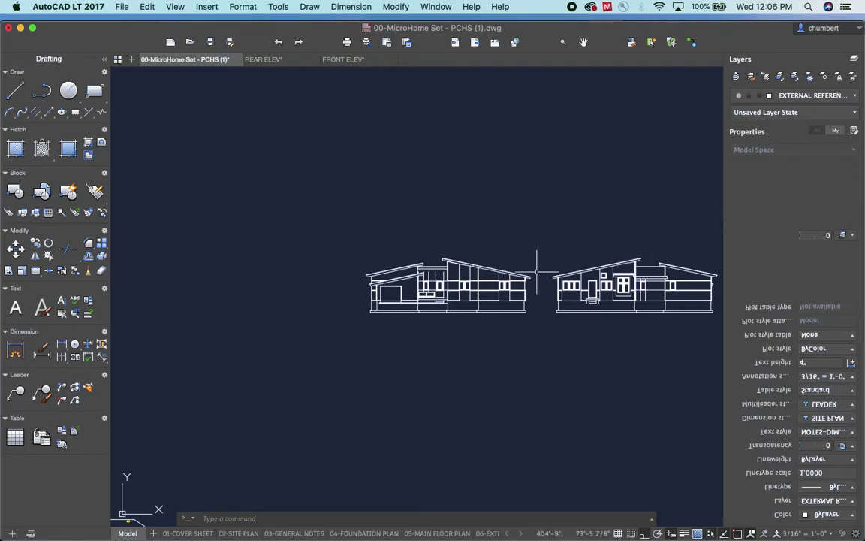
pyautogui.moveTo(536, 297); pyautogui.dragTo(444, 297, button='middle')
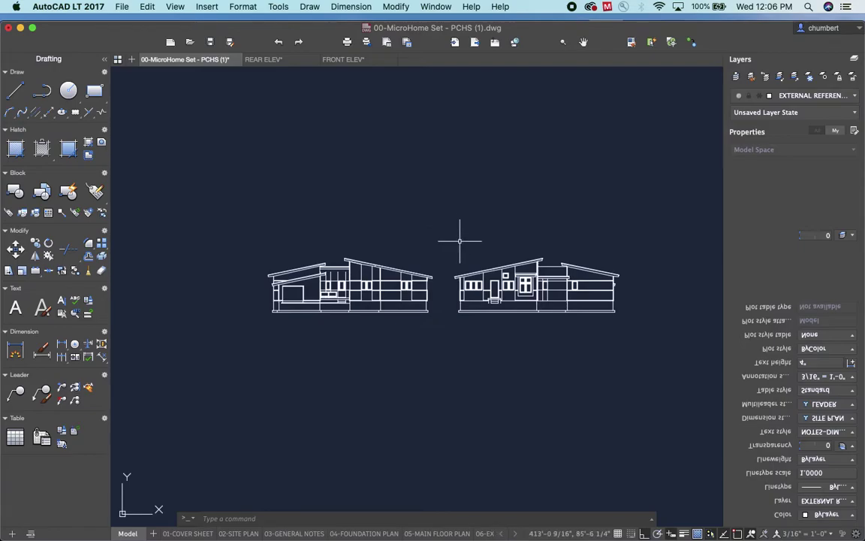
pyautogui.click(438, 232)
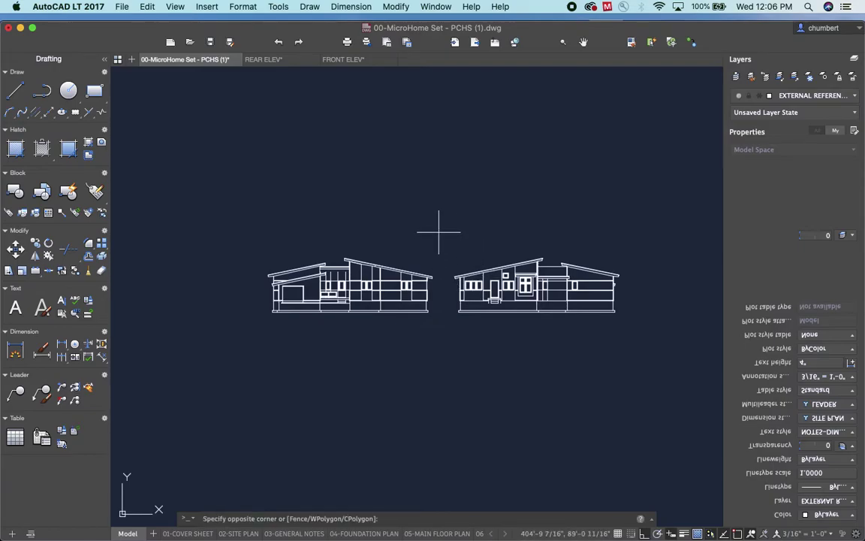
pyautogui.click(641, 356)
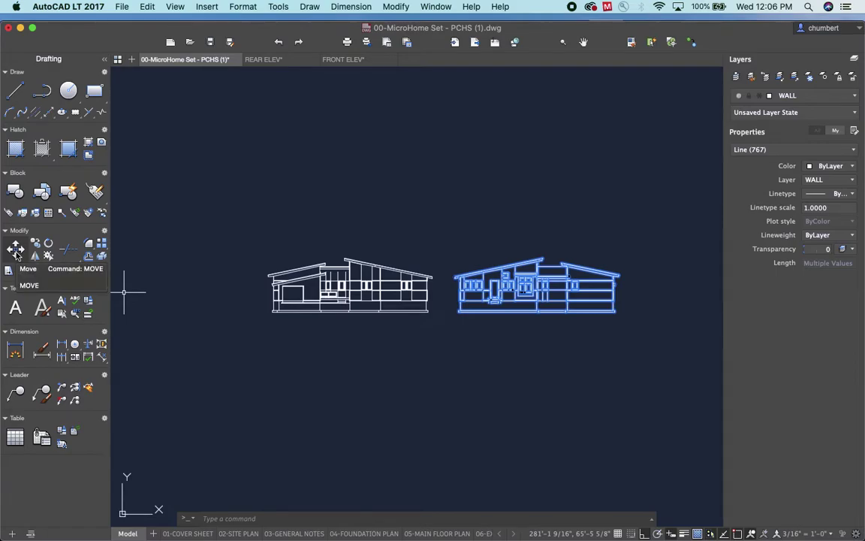
pyautogui.write('m')
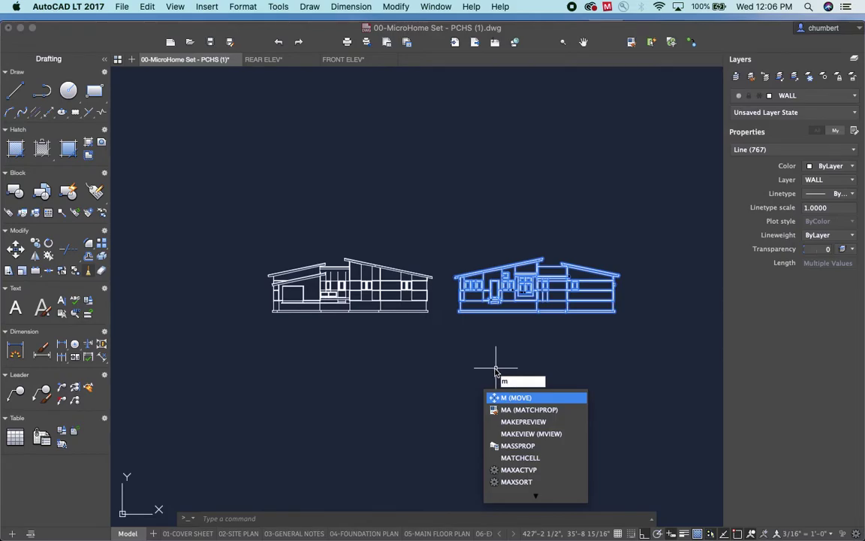
pyautogui.press('Return')
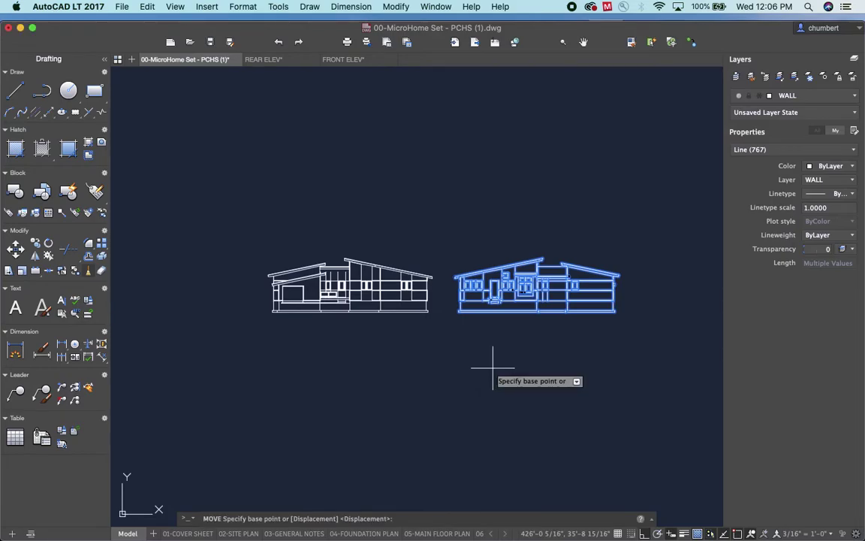
pyautogui.scroll(5, 449, 325)
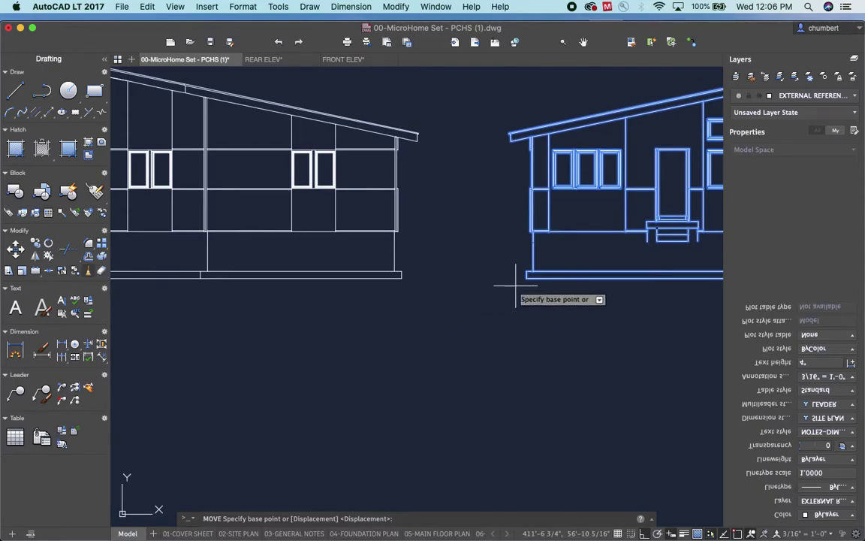
pyautogui.click(527, 278)
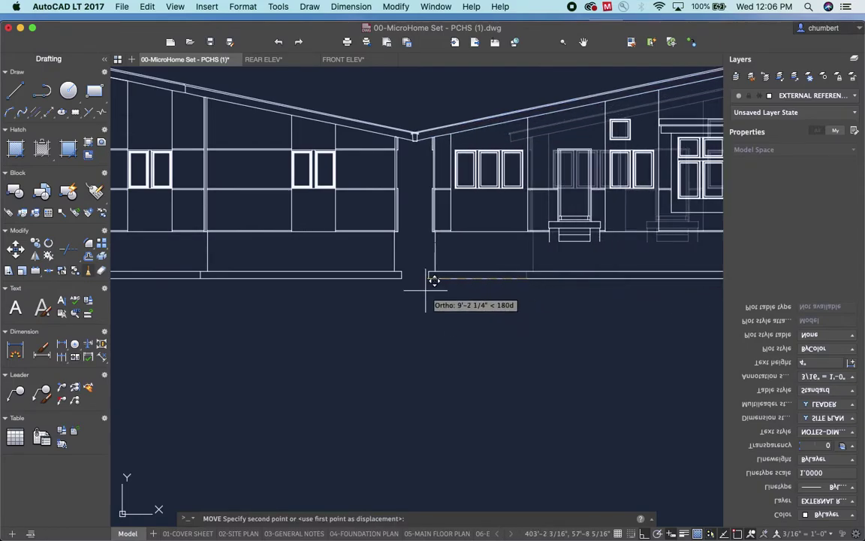
pyautogui.click(410, 268)
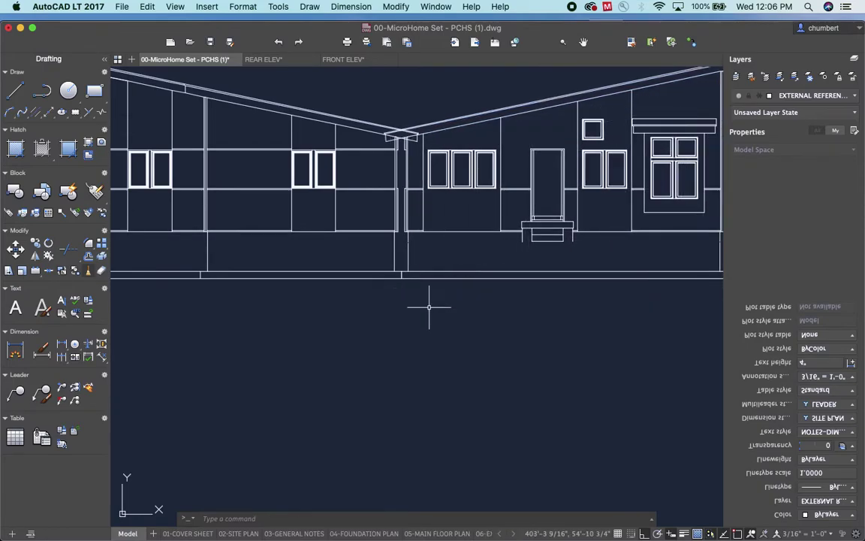
# Move the previously selected elevation horizontally about 10'-8" to the right, using the Previous selection option
pyautogui.scroll(-4, 426, 325)
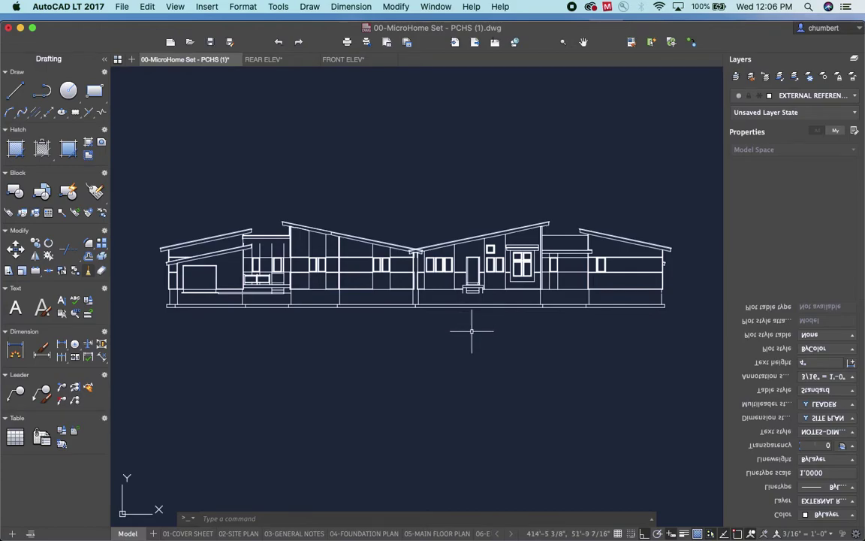
pyautogui.press('m')
pyautogui.press('Return')
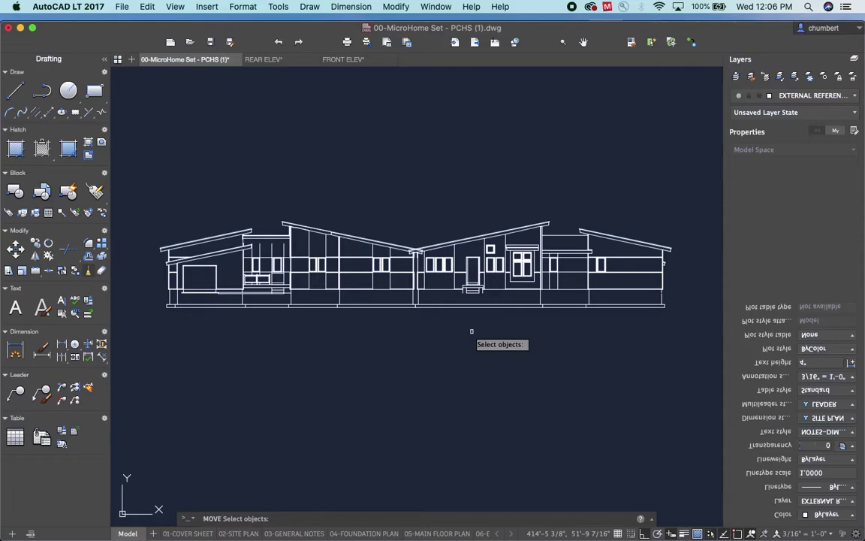
pyautogui.write('p')
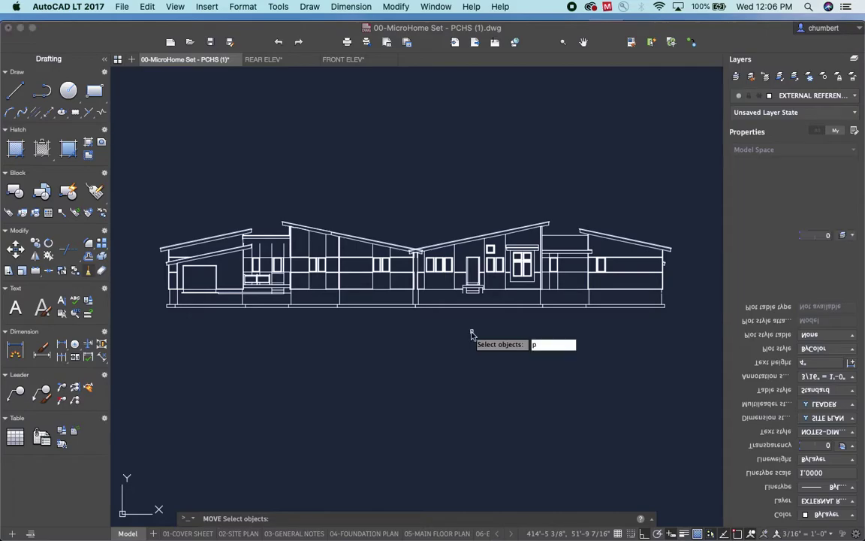
pyautogui.press('Return')
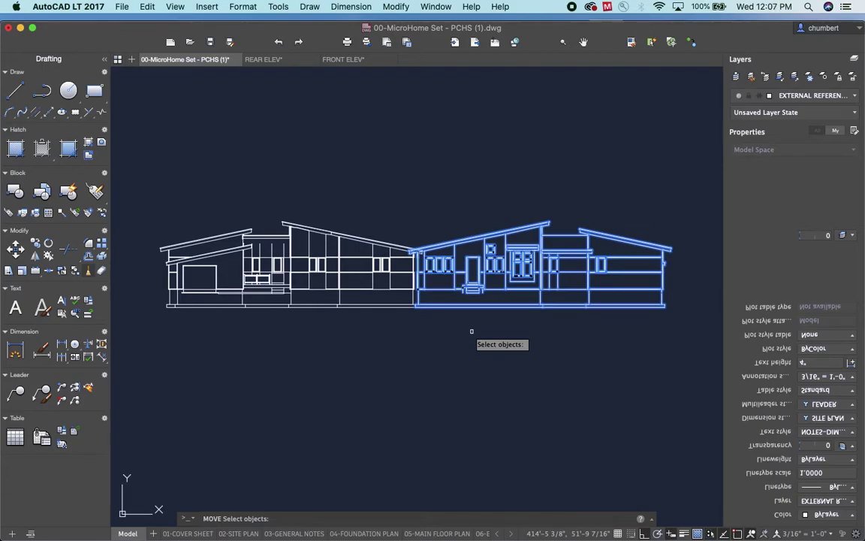
pyautogui.press('Return')
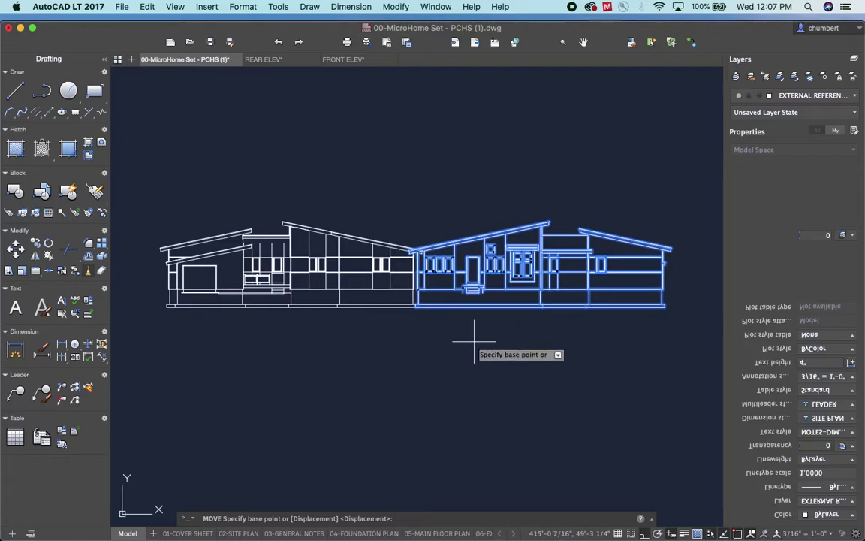
pyautogui.click(437, 338)
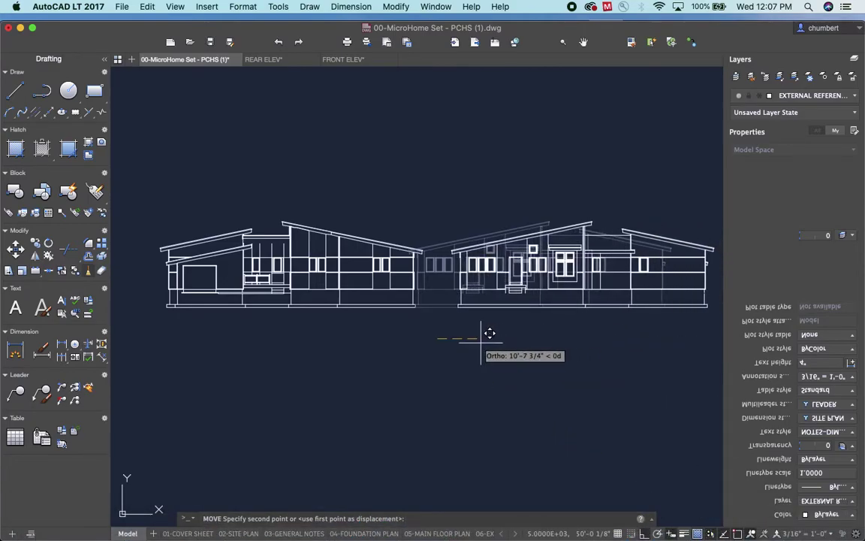
pyautogui.click(487, 335)
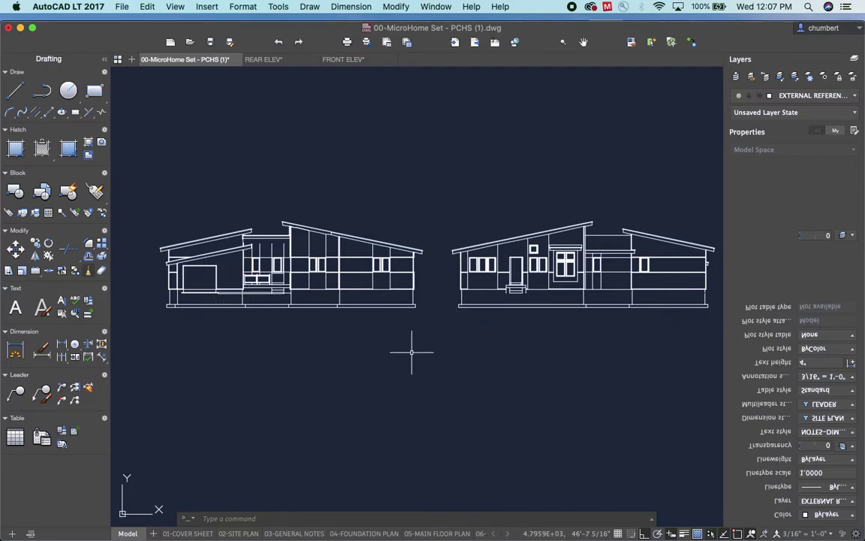
pyautogui.press('m')
pyautogui.press('Return')
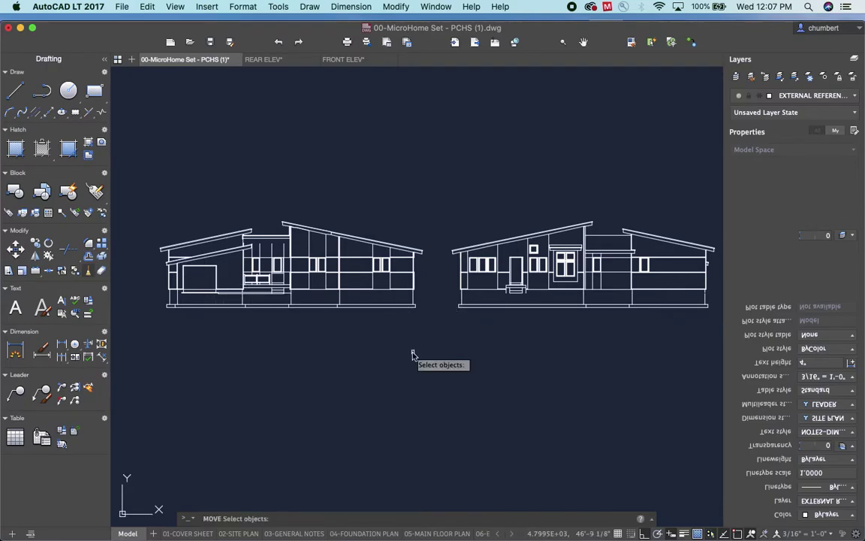
pyautogui.write('l')
pyautogui.press('Return')
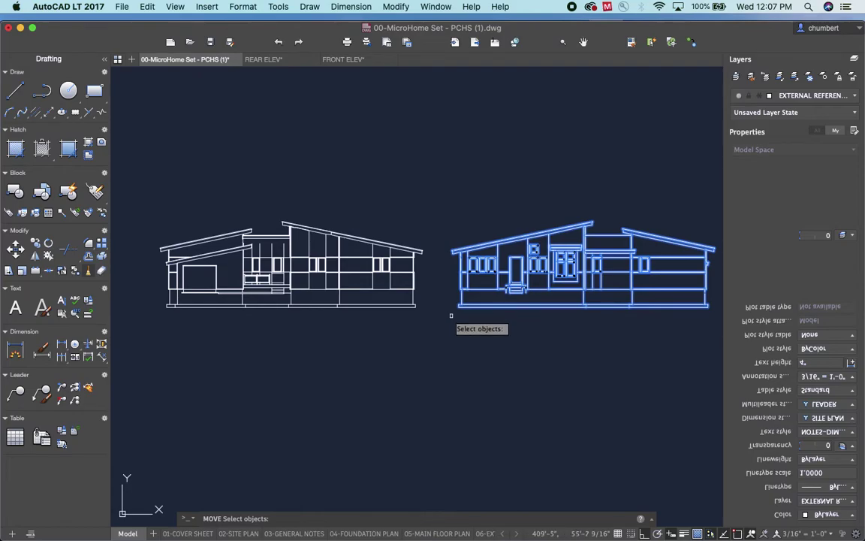
pyautogui.press('Return')
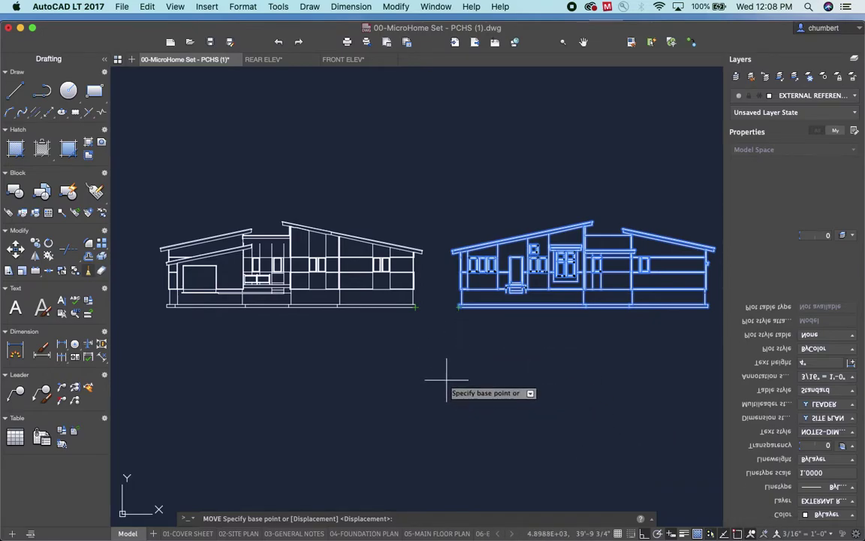
pyautogui.press('Escape')
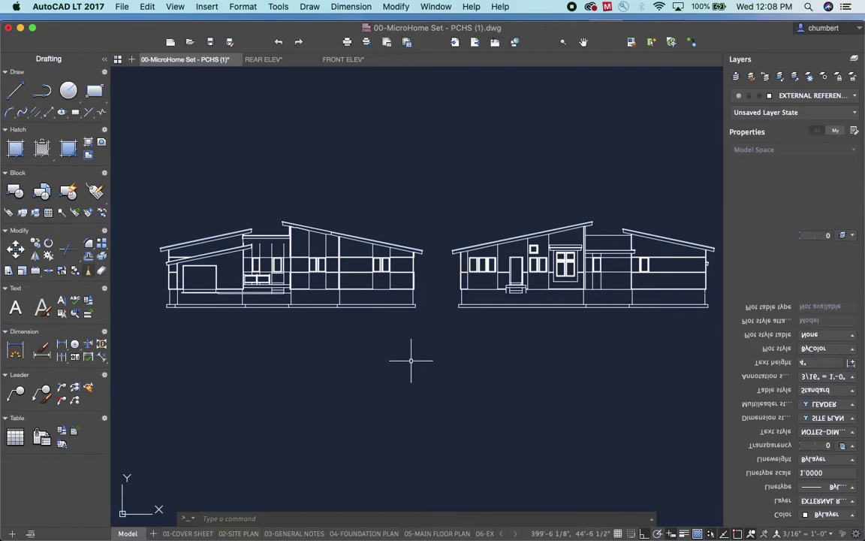
# Look up the command suggestions offered for the entries ro, sc, z and dele
pyautogui.scroll(1, 427, 347)
pyautogui.scroll(-1, 434, 349)
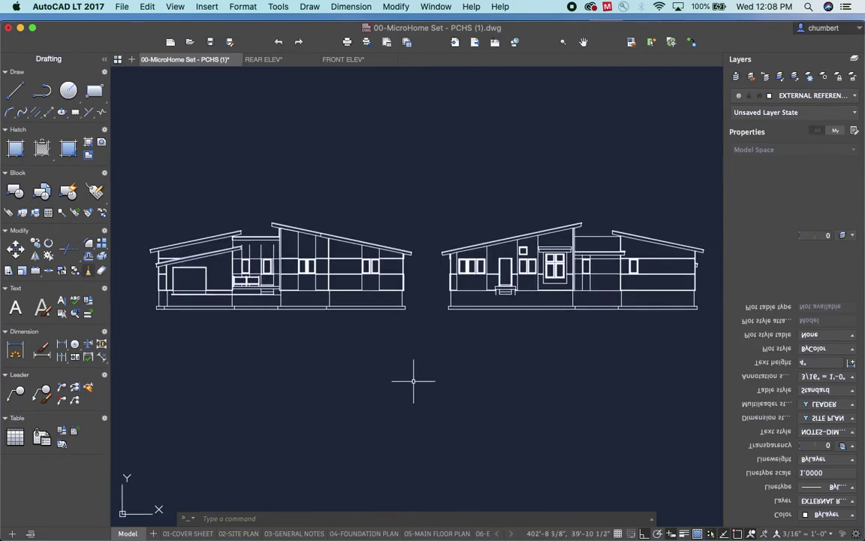
pyautogui.write('ro')
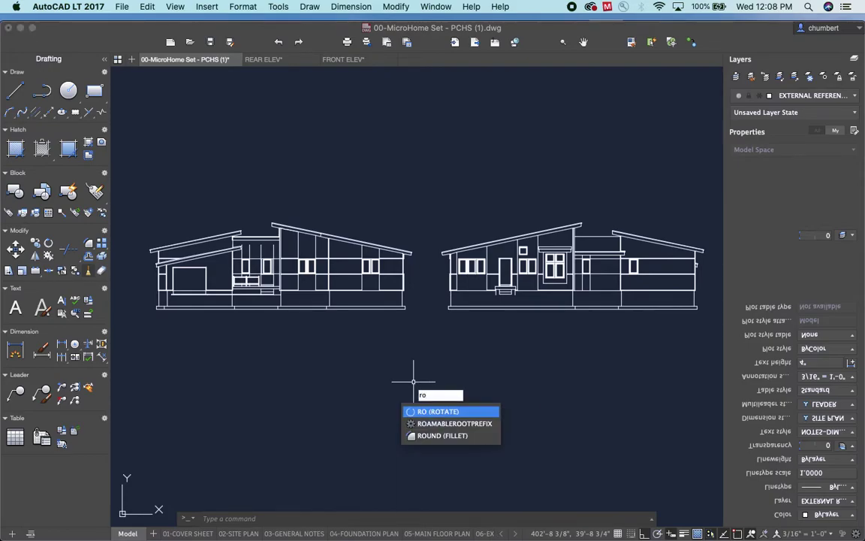
pyautogui.click(442, 413)
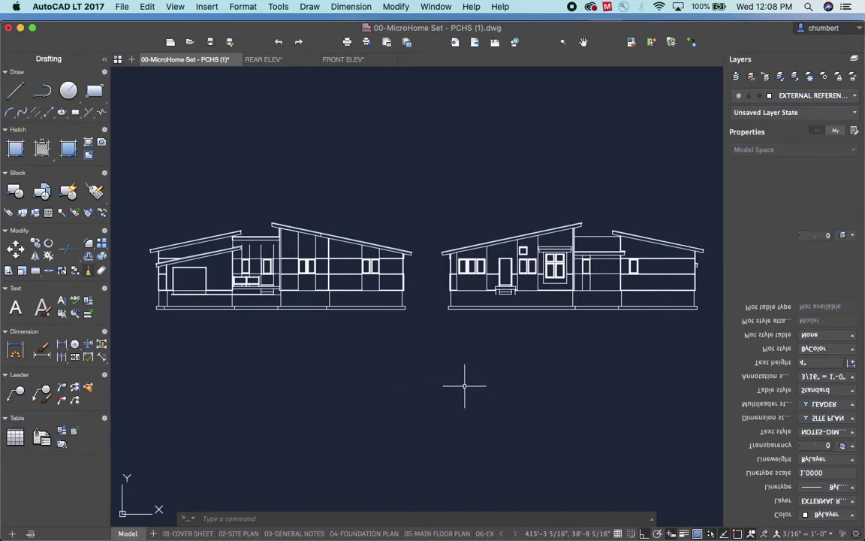
pyautogui.write('sc')
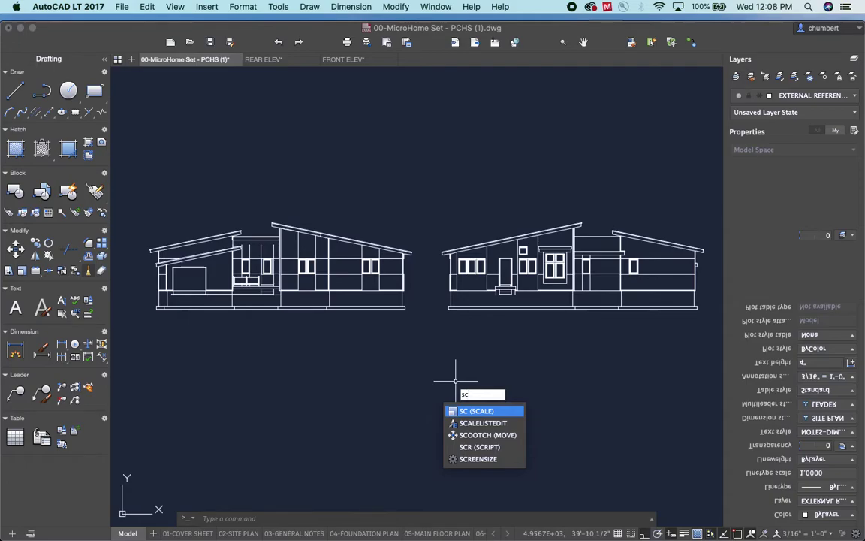
pyautogui.press('Escape')
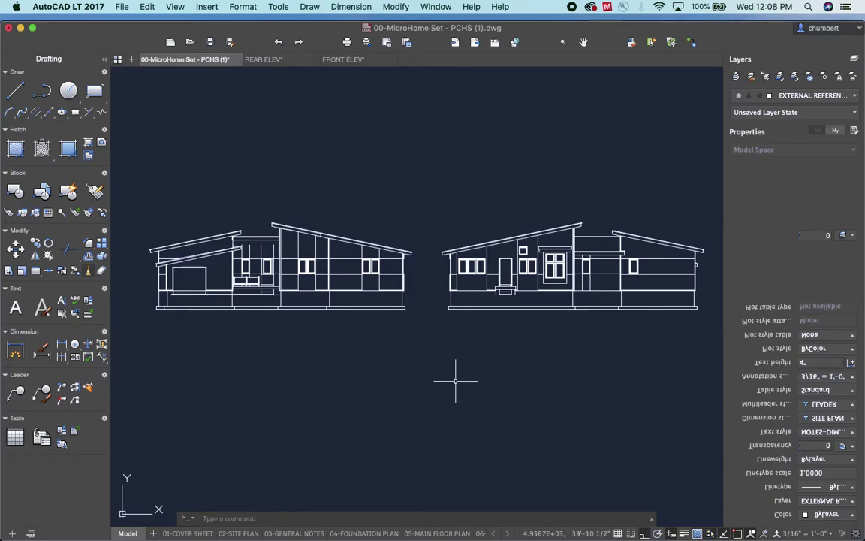
pyautogui.write('z')
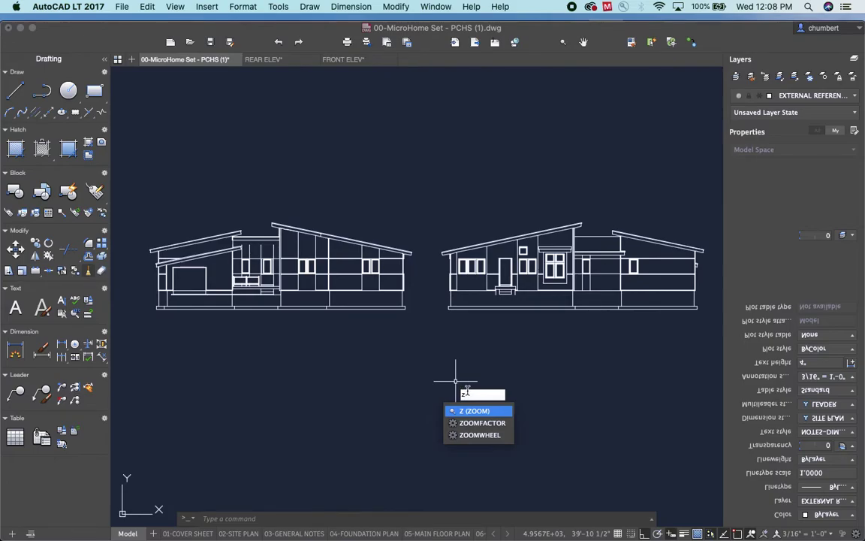
pyautogui.press('Escape')
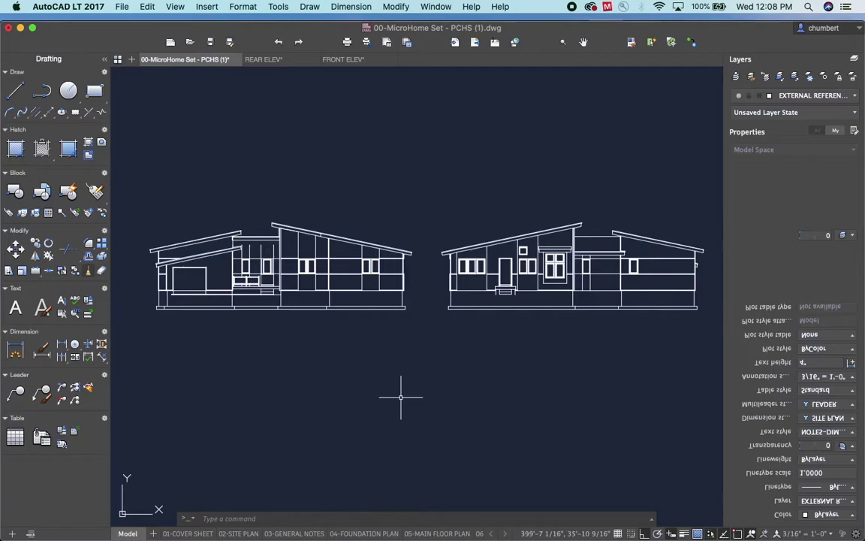
pyautogui.write('de')
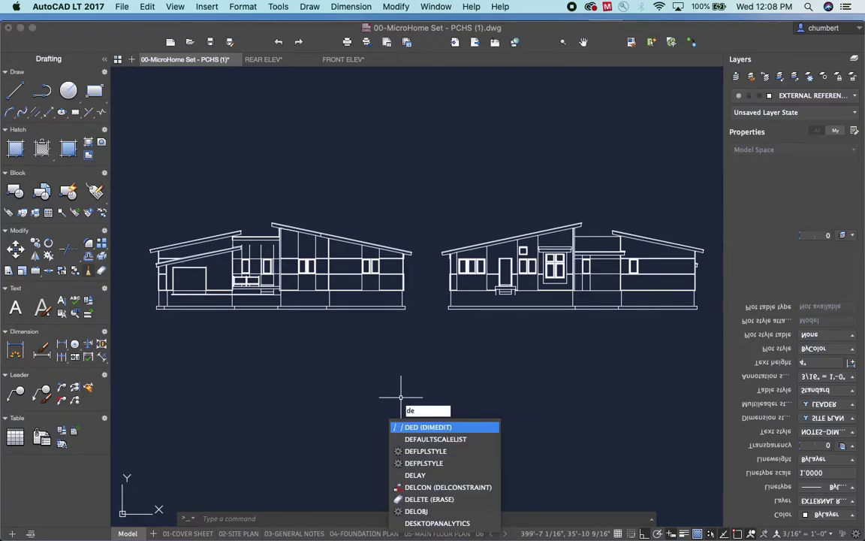
pyautogui.write('le')
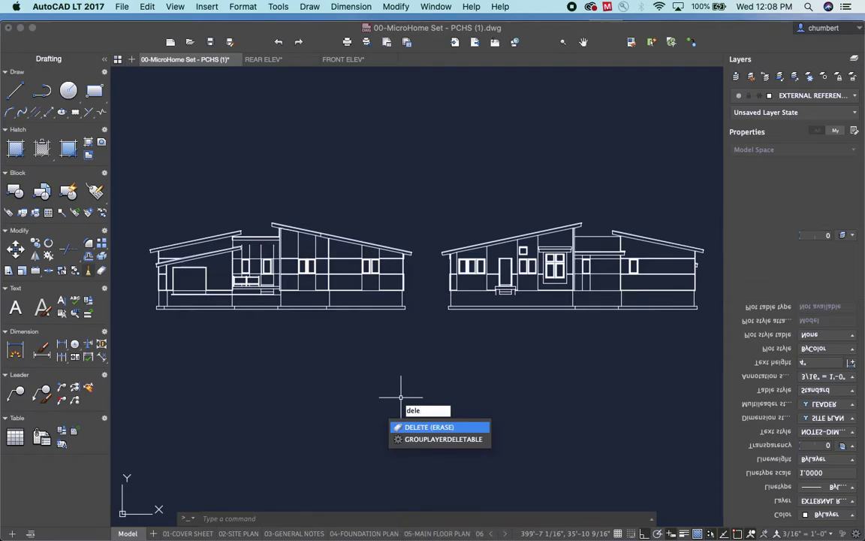
pyautogui.press('Escape')
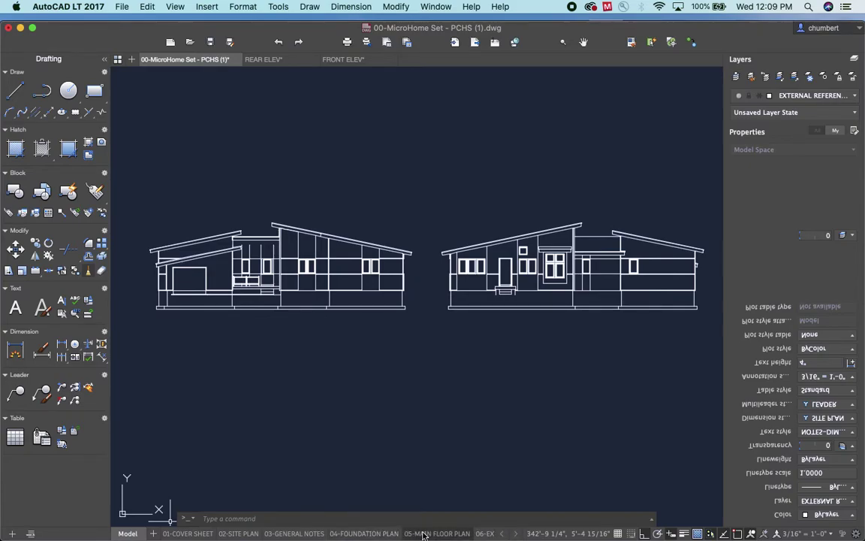
# Open the 06-EXTERIOR ELEVATIONS layout
pyautogui.click(517, 536)
pyautogui.click(517, 536)
pyautogui.click(517, 535)
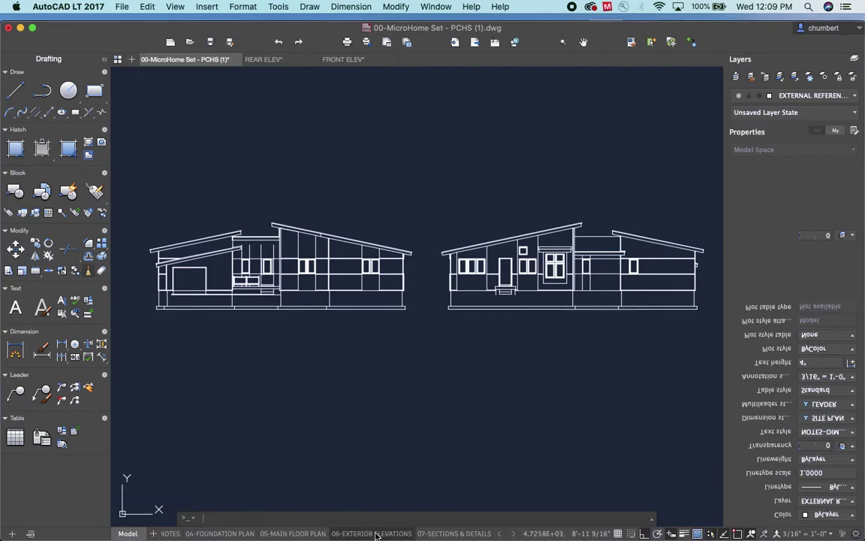
pyautogui.click(376, 534)
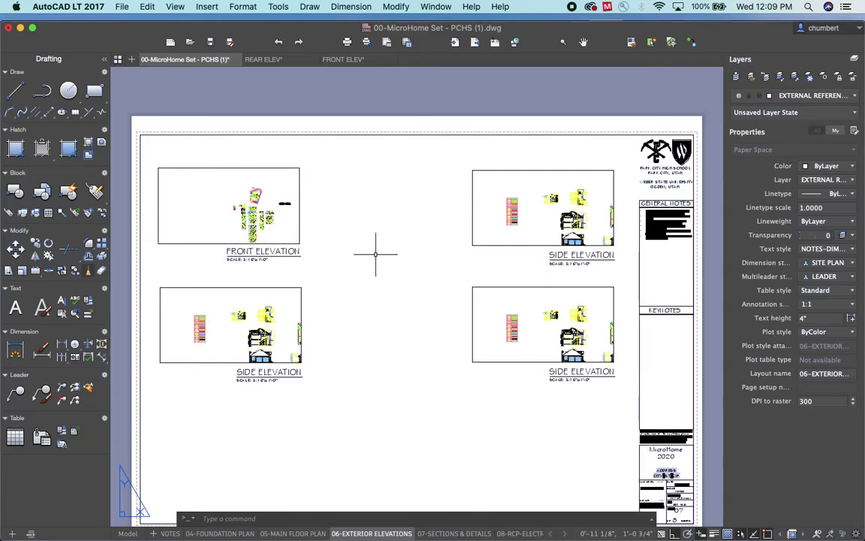
# Create a single 2D viewport in the empty space between the FRONT ELEVATION viewport and the SIDE ELEVATION viewport opposite it
pyautogui.write('vie')
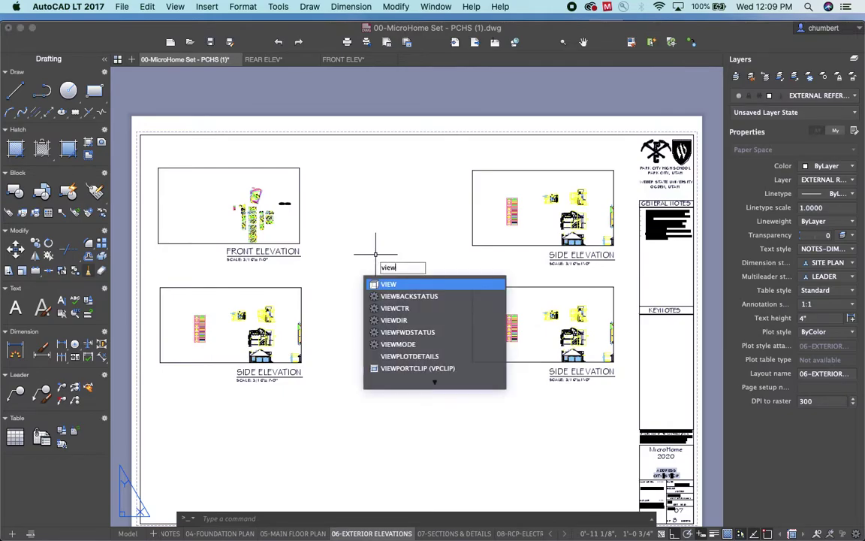
pyautogui.write('wp')
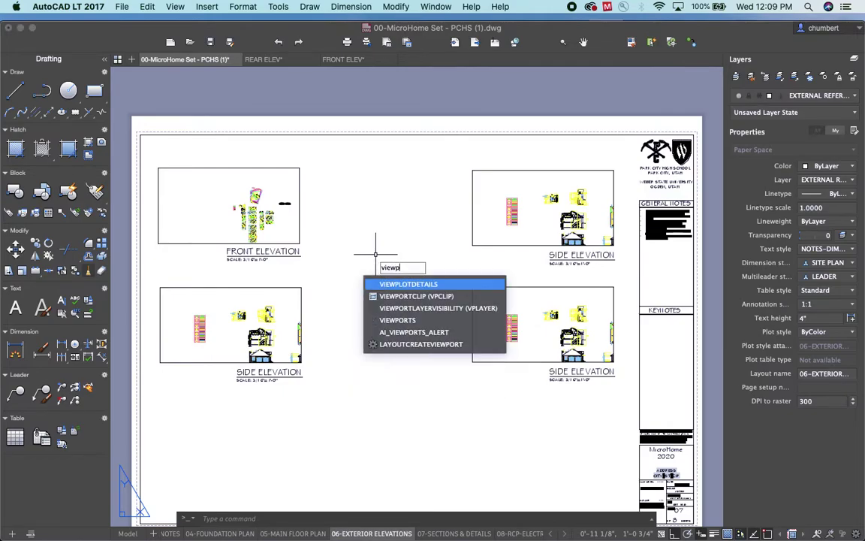
pyautogui.click(409, 321)
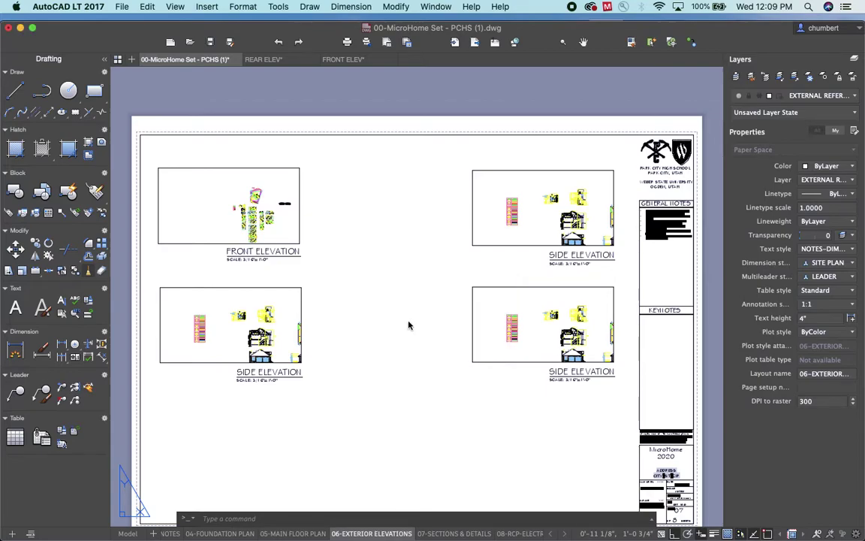
pyautogui.click(240, 176)
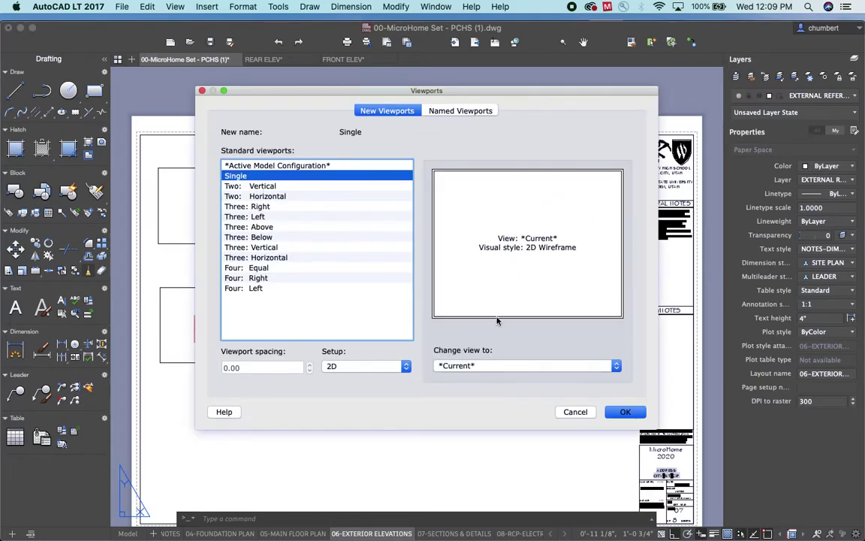
pyautogui.click(619, 411)
pyautogui.click(341, 208)
pyautogui.click(432, 298)
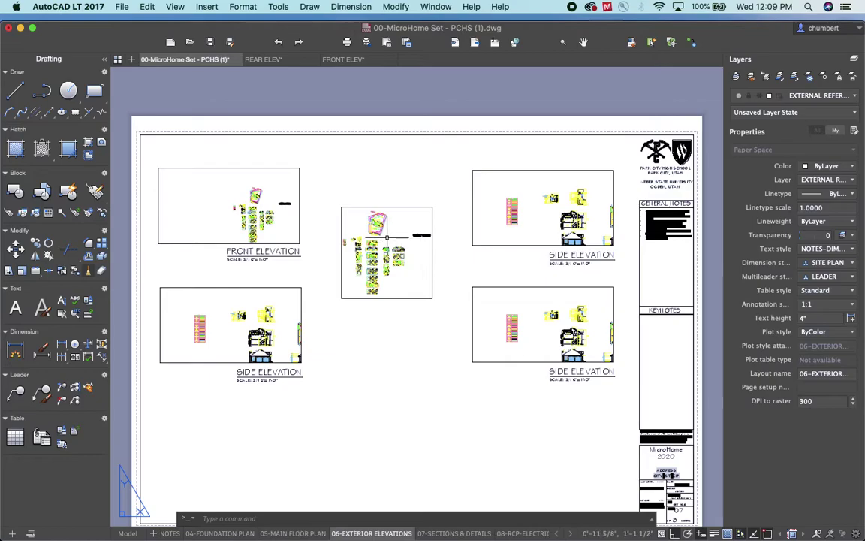
# Try zooming outside and inside the new viewport while switching between paper space and its model space, ending in paper space
pyautogui.scroll(5, 379, 242)
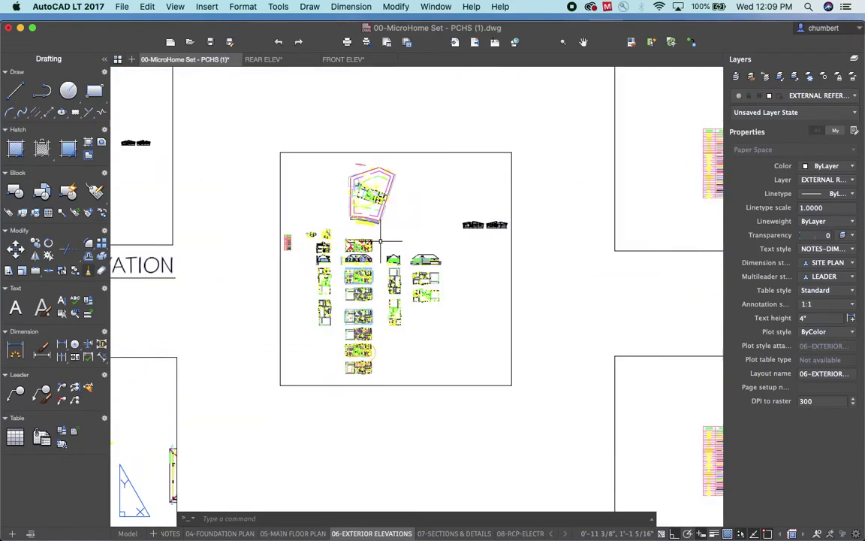
pyautogui.scroll(-8, 381, 241)
pyautogui.scroll(4, 380, 242)
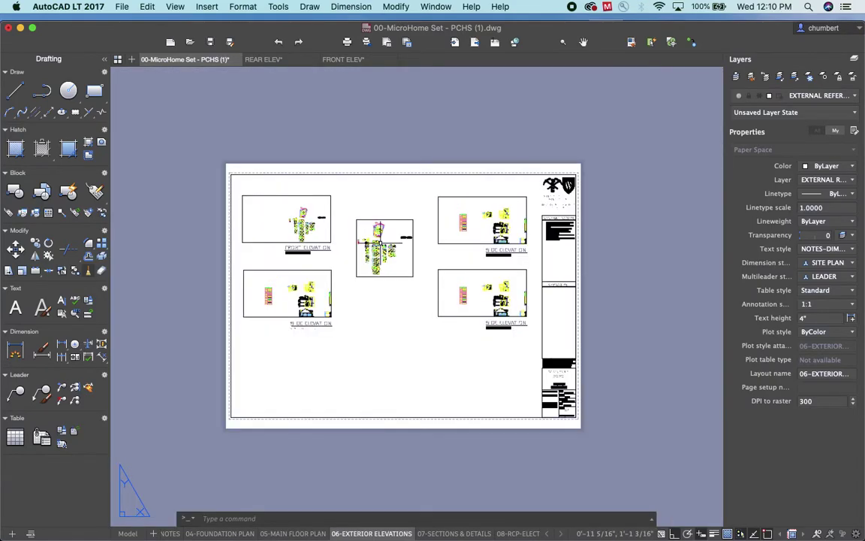
pyautogui.scroll(-2, 380, 243)
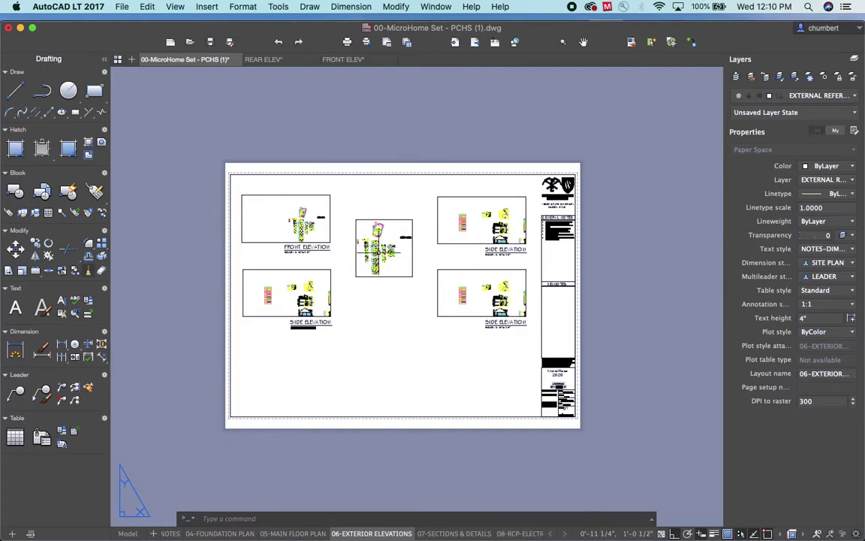
pyautogui.doubleClick(387, 237)
pyautogui.scroll(-3, 391, 236)
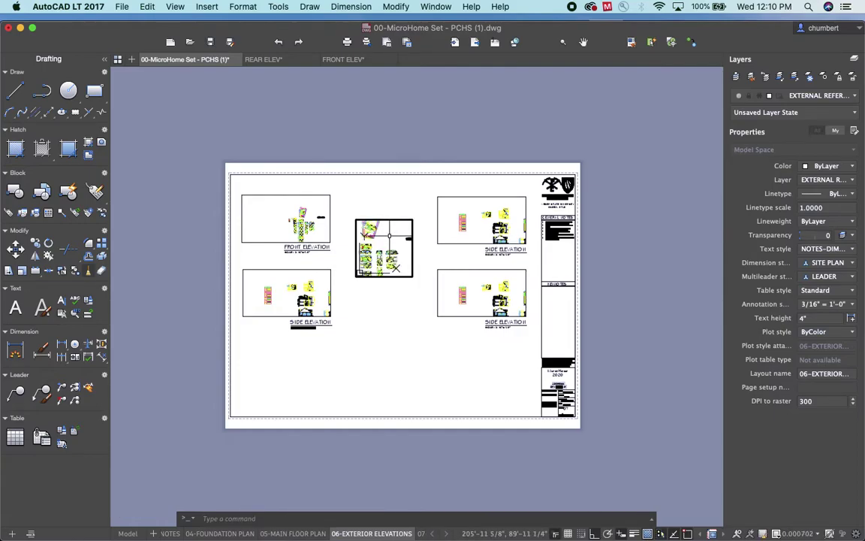
pyautogui.scroll(3, 389, 236)
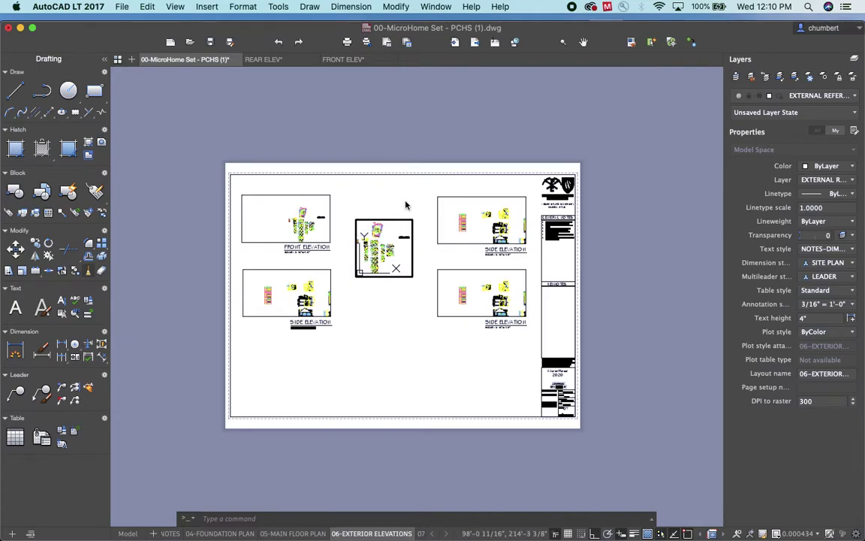
pyautogui.doubleClick(406, 203)
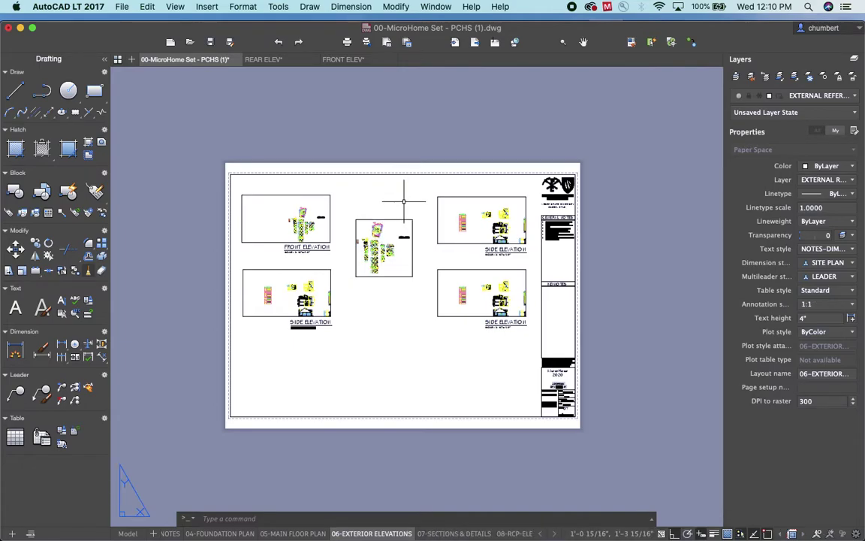
pyautogui.doubleClick(400, 225)
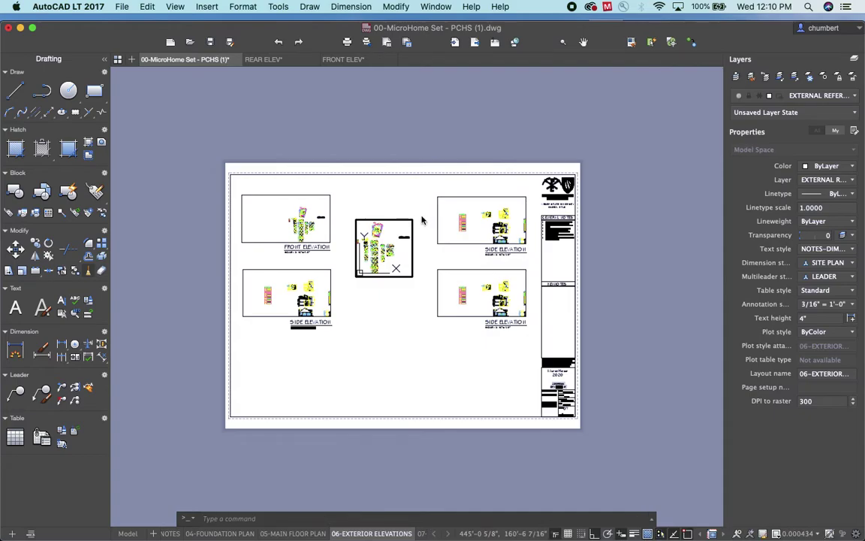
pyautogui.click(557, 535)
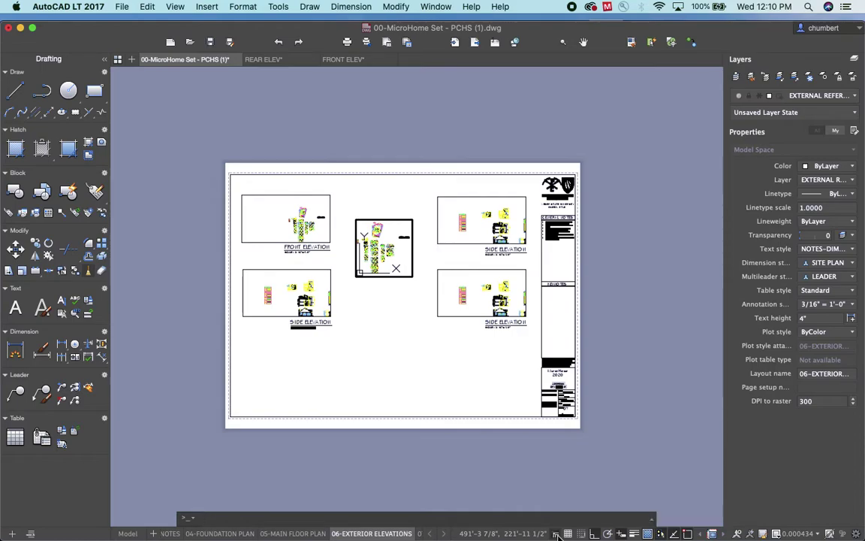
pyautogui.scroll(2, 392, 255)
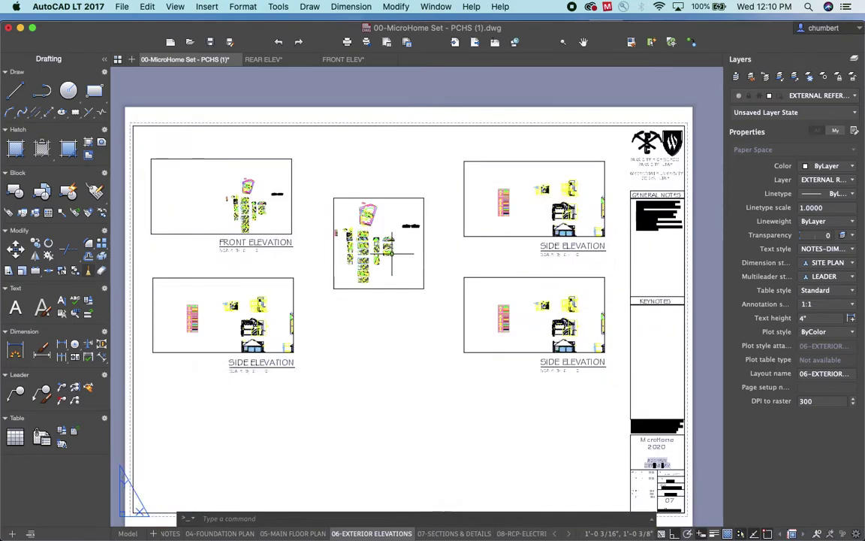
# Delete the new square viewport between the existing elevation viewports
pyautogui.scroll(6, 391, 256)
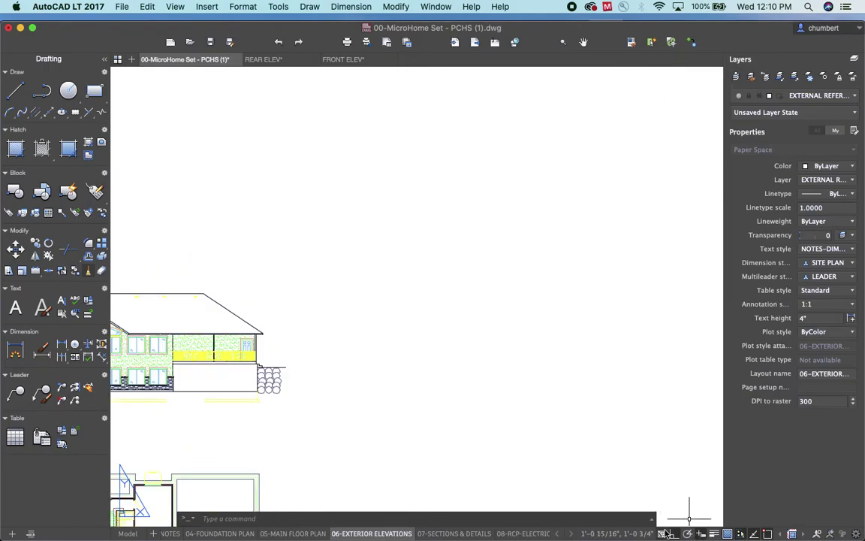
pyautogui.scroll(-5, 532, 376)
pyautogui.scroll(-4, 532, 376)
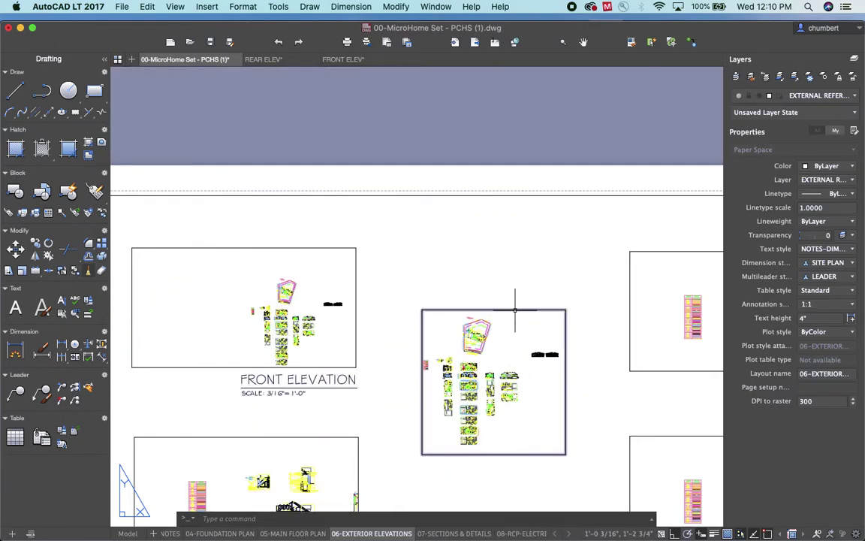
pyautogui.click(515, 309)
pyautogui.press('Delete')
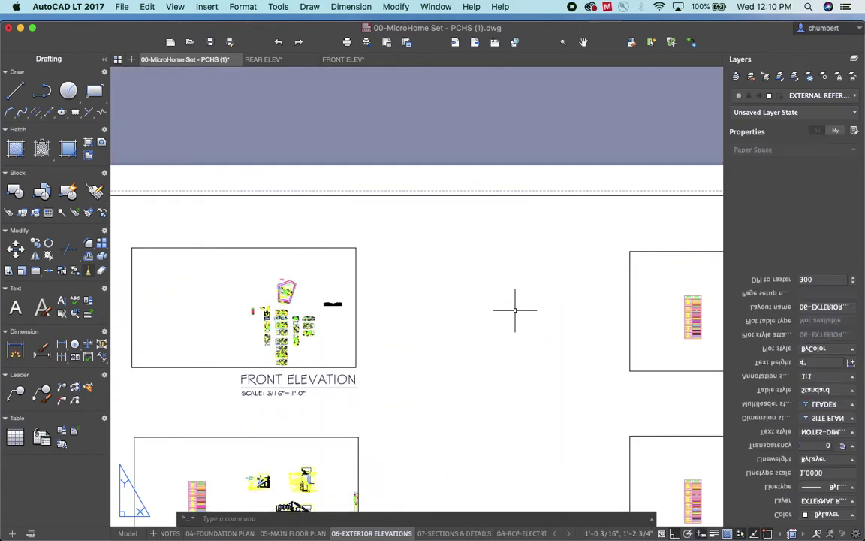
# Activate model space in the FRONT ELEVATION viewport and centre the left-hand house elevation in it
pyautogui.moveTo(425, 375); pyautogui.dragTo(482, 284, button='middle')
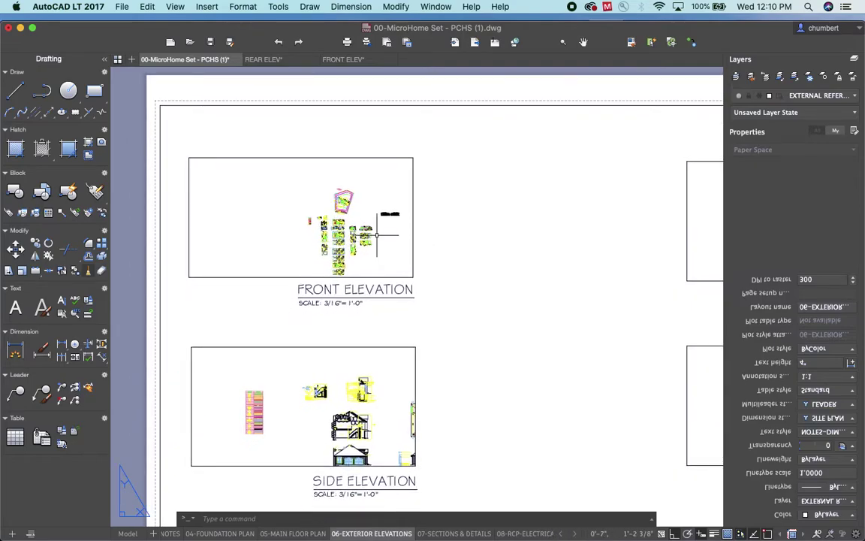
pyautogui.scroll(4, 388, 213)
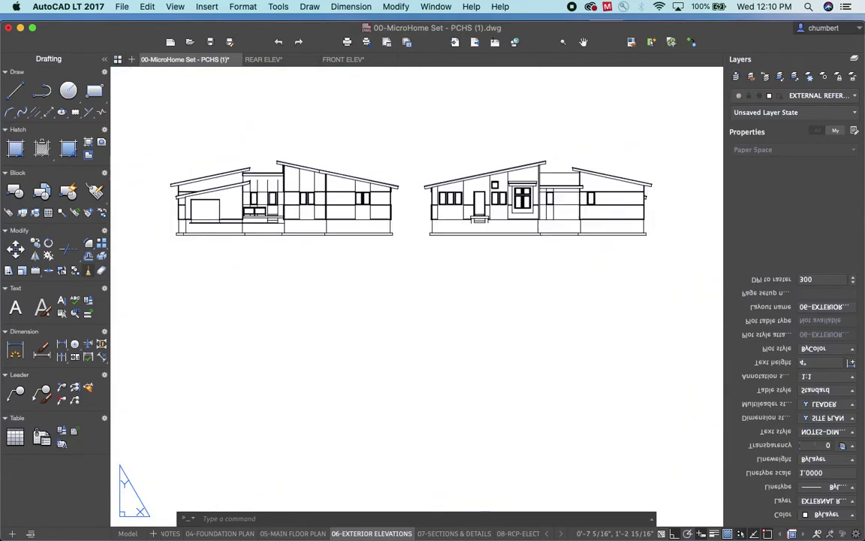
pyautogui.scroll(-4, 361, 197)
pyautogui.scroll(6, 308, 285)
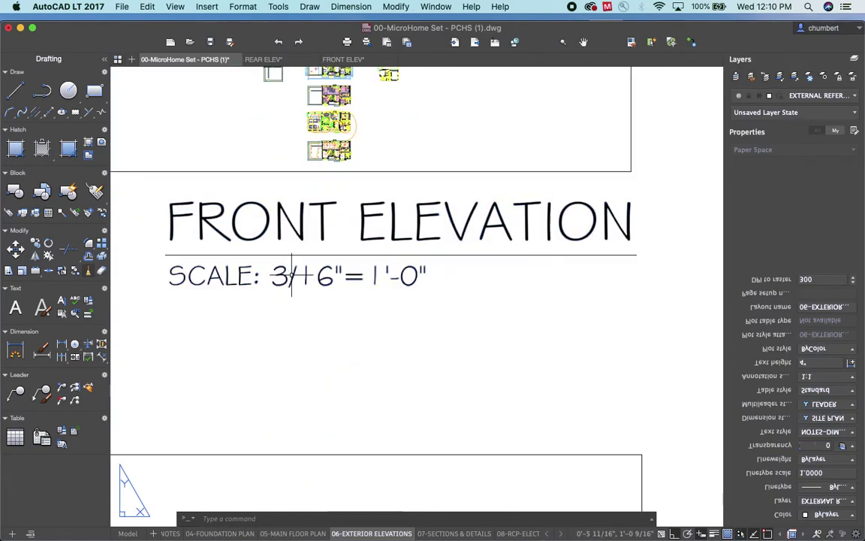
pyautogui.scroll(-5, 317, 259)
pyautogui.scroll(-1, 389, 390)
pyautogui.scroll(2, 160, 201)
pyautogui.doubleClick(325, 184)
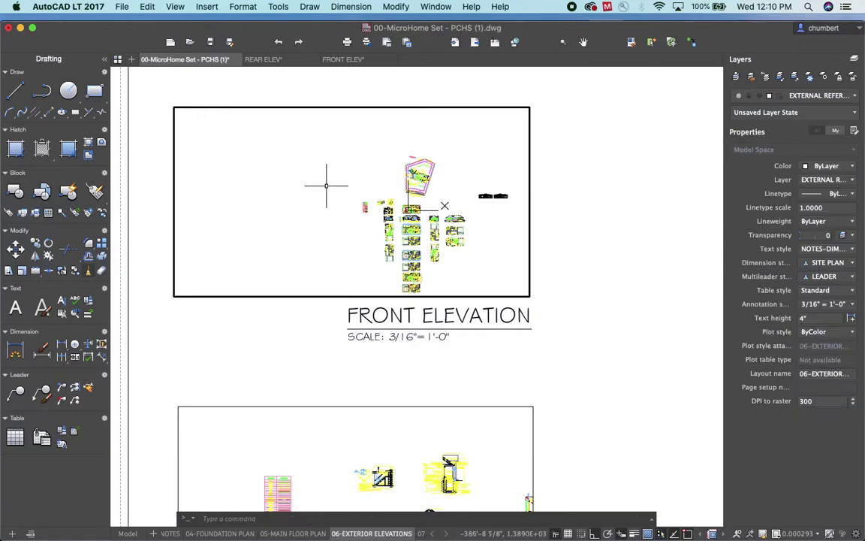
pyautogui.scroll(8, 494, 194)
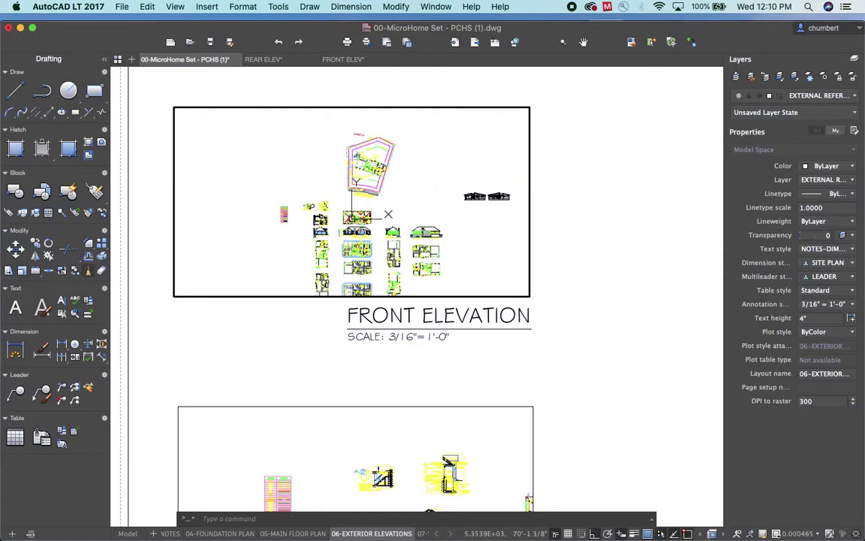
pyautogui.scroll(4, 489, 195)
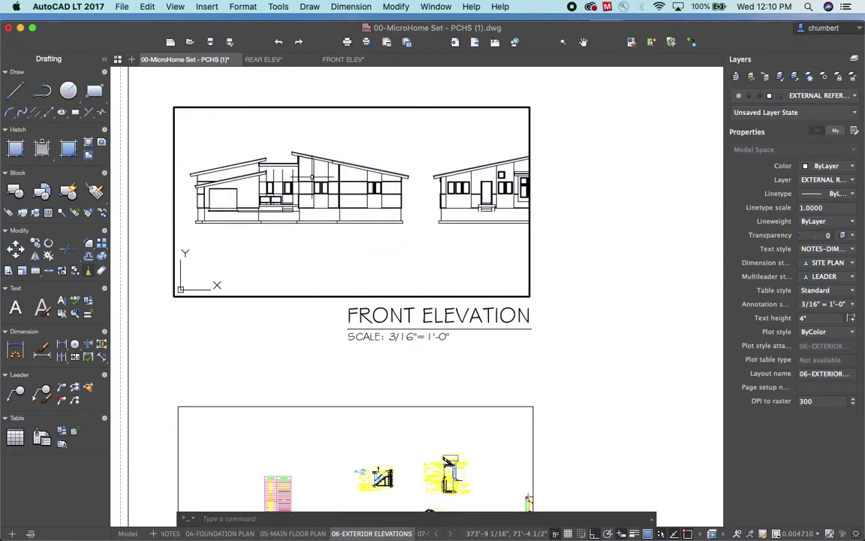
pyautogui.scroll(4, 306, 178)
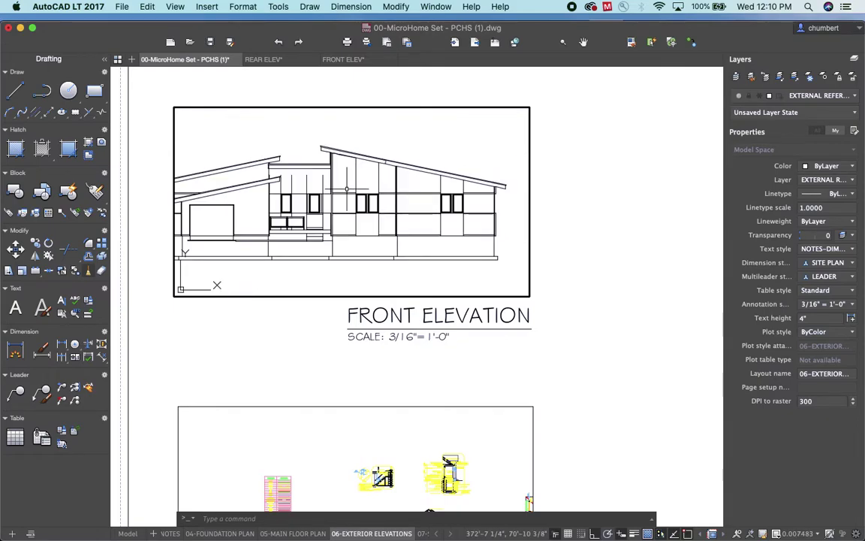
pyautogui.scroll(-4, 347, 189)
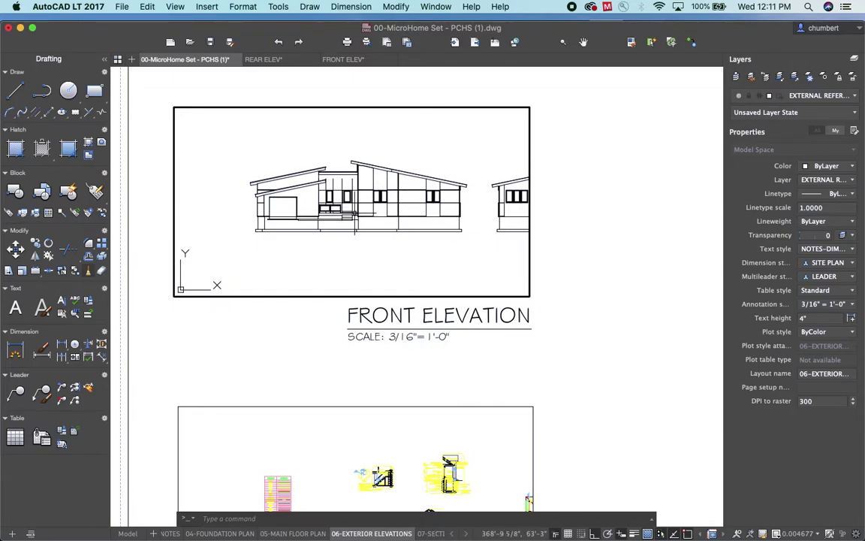
# Scale the view in the FRONT ELEVATION viewport to 1/64xp with Zoom and return to paper space
pyautogui.write('z')
pyautogui.press('Return')
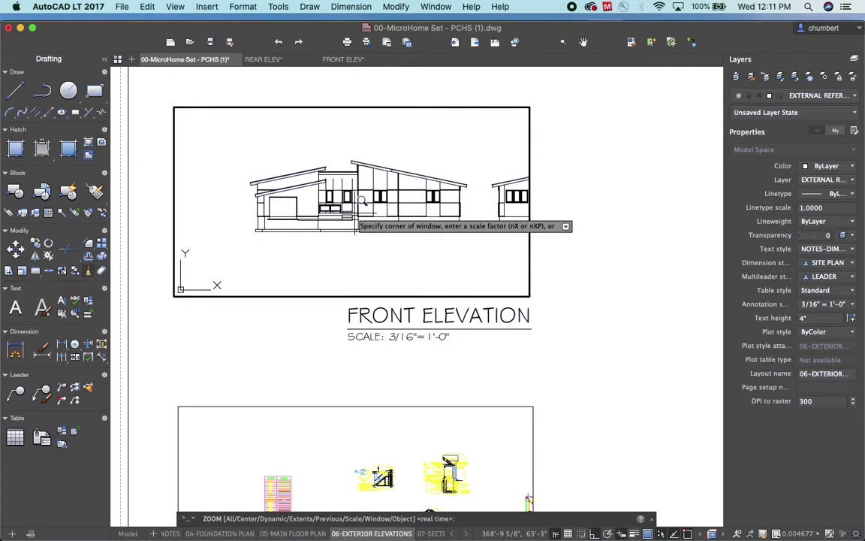
pyautogui.write('1/64xp')
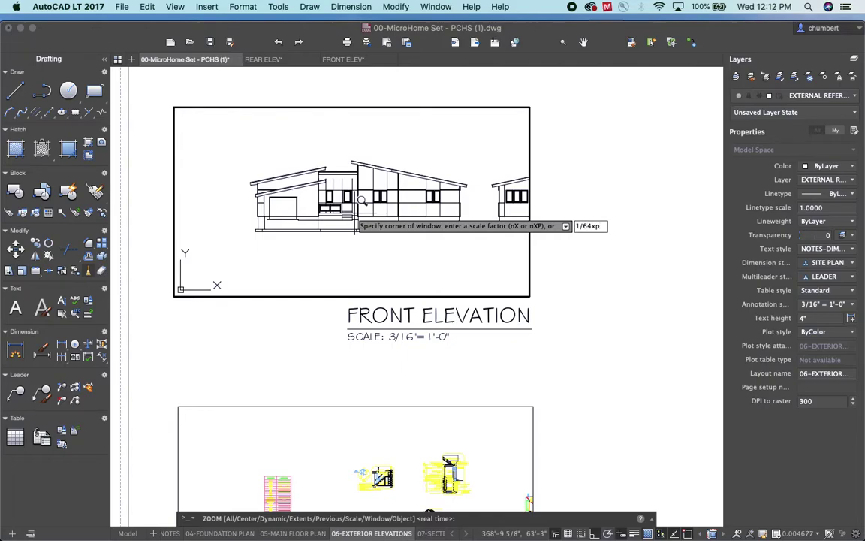
pyautogui.press('Return')
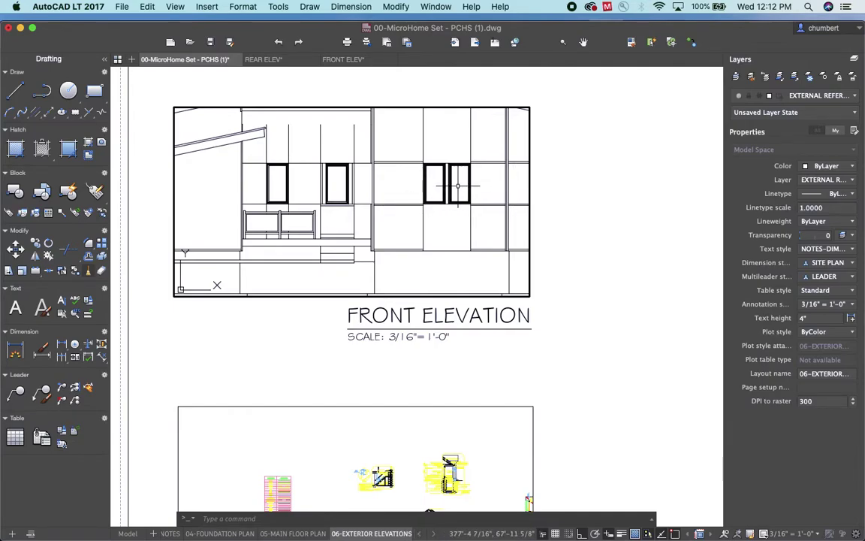
pyautogui.doubleClick(583, 183)
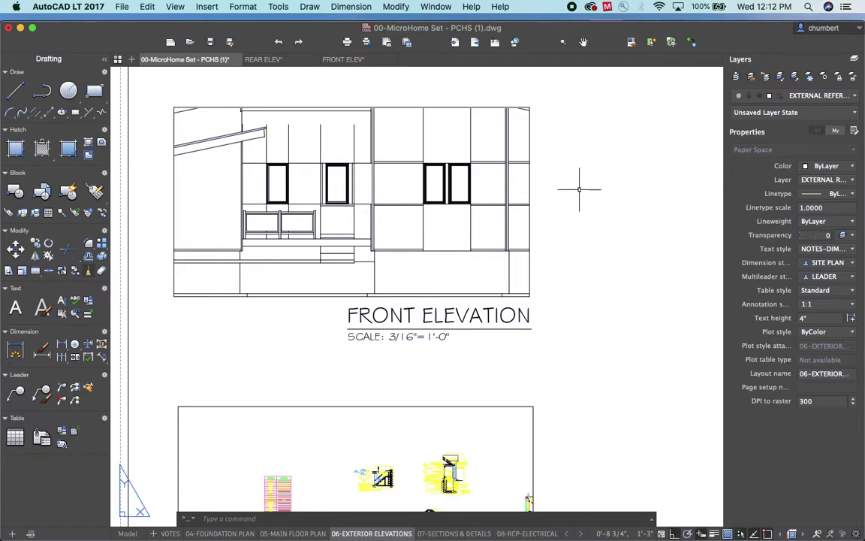
# Stretch the FRONT ELEVATION viewport wider to the right and raise its upper edge by about 11/16"
pyautogui.scroll(-6, 583, 184)
pyautogui.moveTo(587, 200); pyautogui.dragTo(394, 200, button='middle')
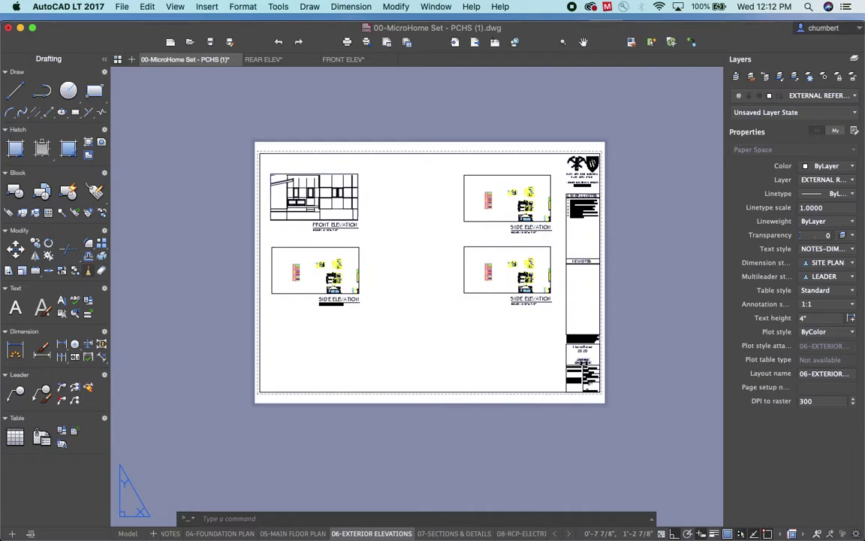
pyautogui.click(358, 193)
pyautogui.click(358, 173)
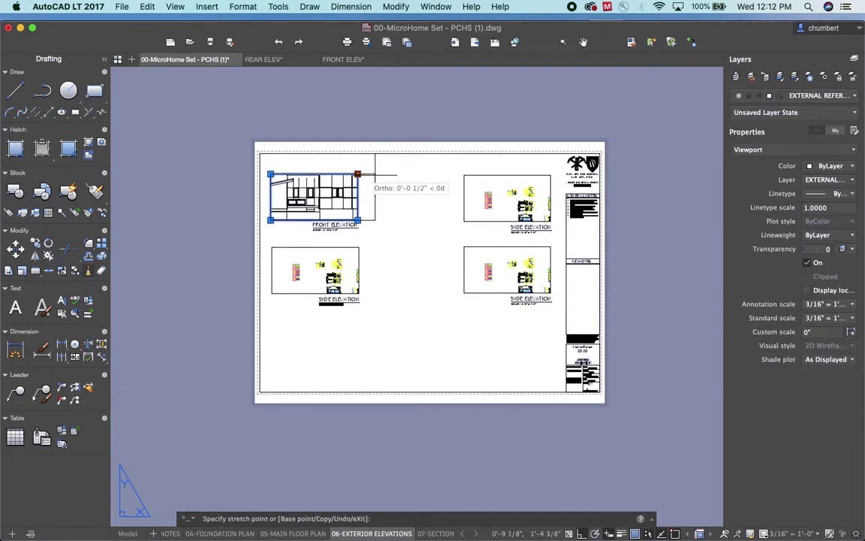
pyautogui.click(426, 177)
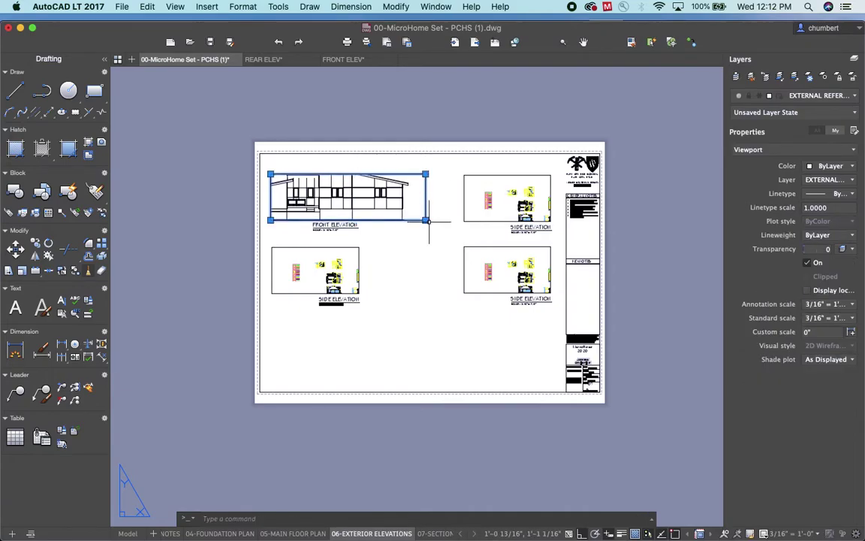
pyautogui.click(426, 174)
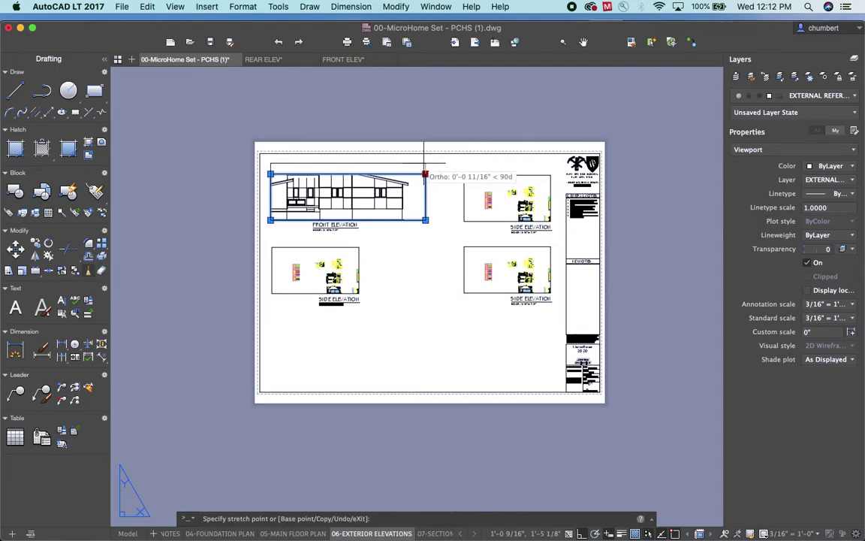
pyautogui.click(426, 162)
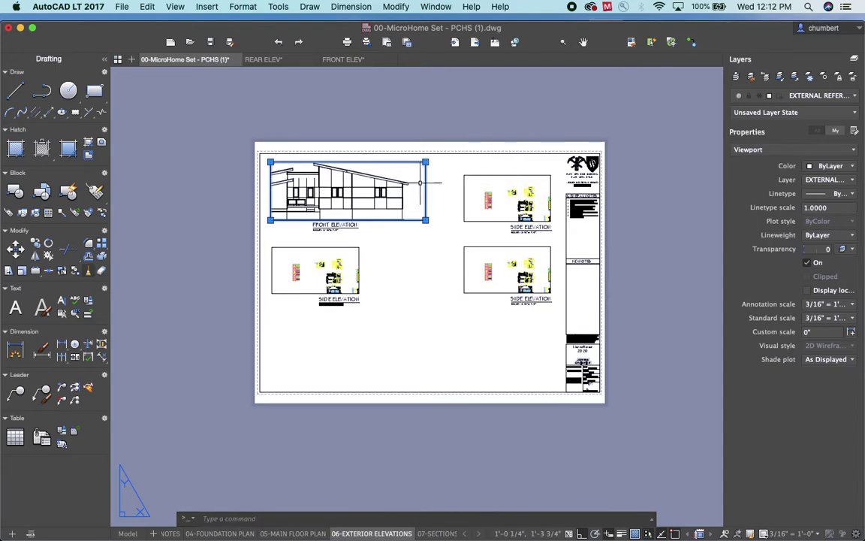
# Move the FRONT ELEVATION title and its scale note to the right beneath its viewport
pyautogui.click(368, 227)
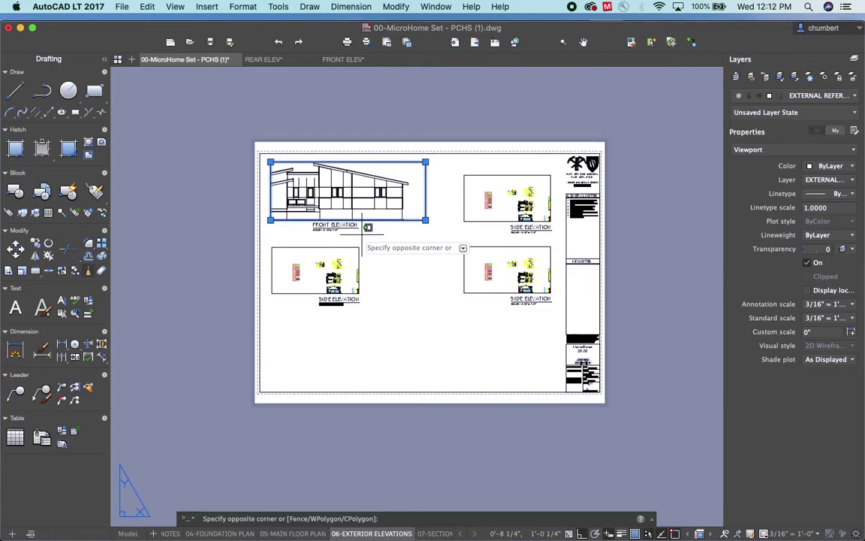
pyautogui.press('Escape')
pyautogui.click(305, 197)
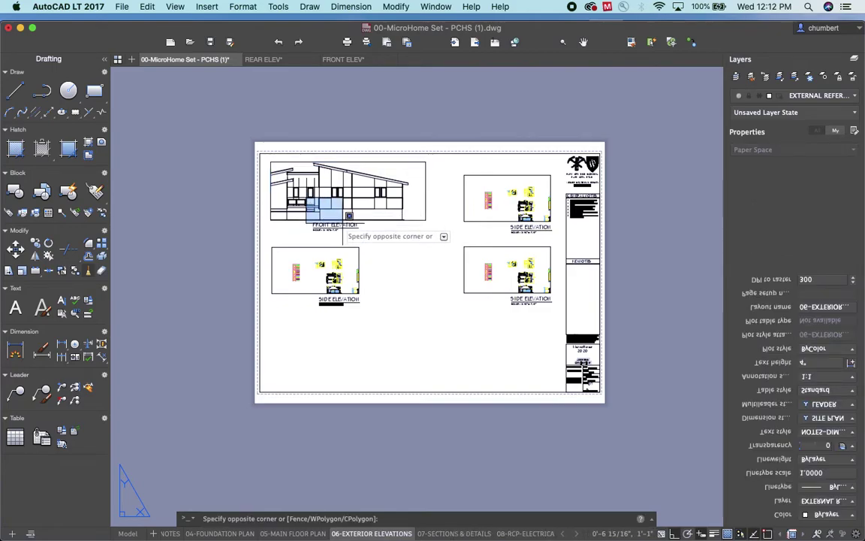
pyautogui.click(375, 236)
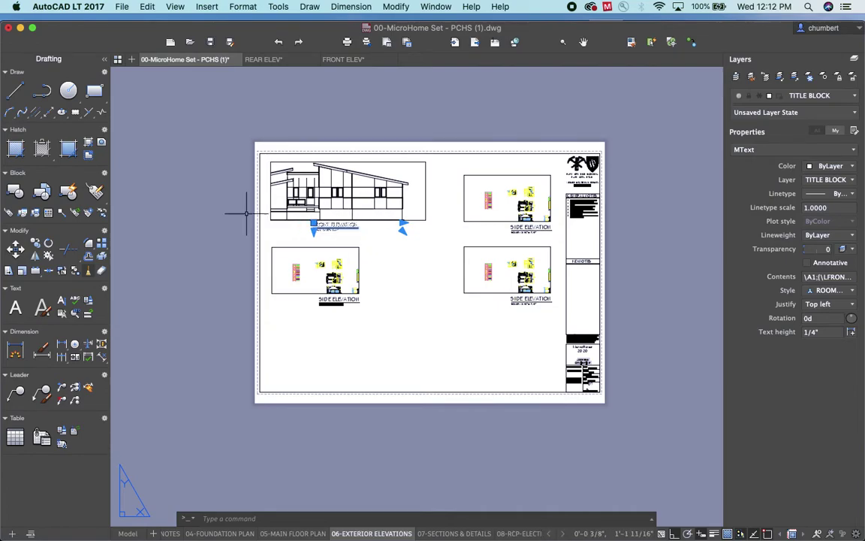
pyautogui.press('m')
pyautogui.press('Return')
pyautogui.click(400, 231)
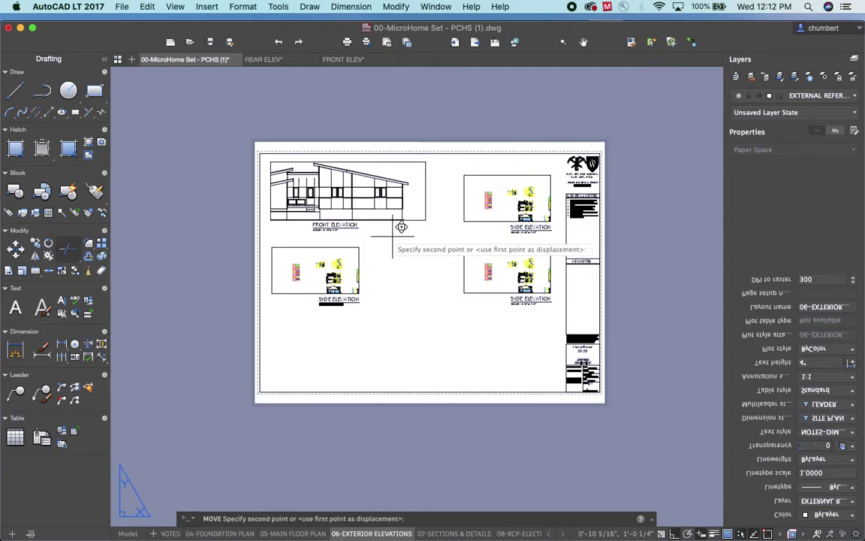
pyautogui.click(451, 232)
# Move the FRONT ELEVATION title straight down to leave room beneath its viewport
pyautogui.press('m')
pyautogui.press('Return')
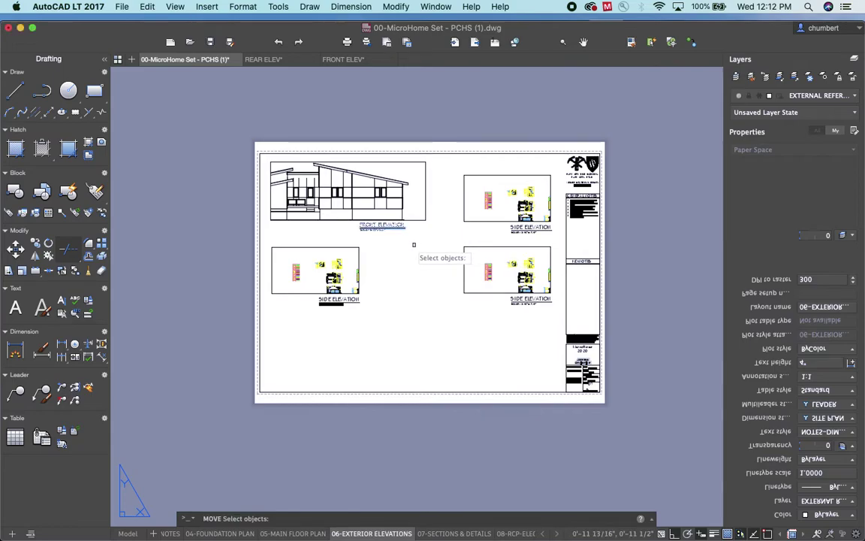
pyautogui.press('Return')
pyautogui.click(409, 245)
pyautogui.click(411, 257)
# Stretch the FRONT ELEVATION viewport slightly downward and far enough to the left to show the whole house
pyautogui.click(419, 220)
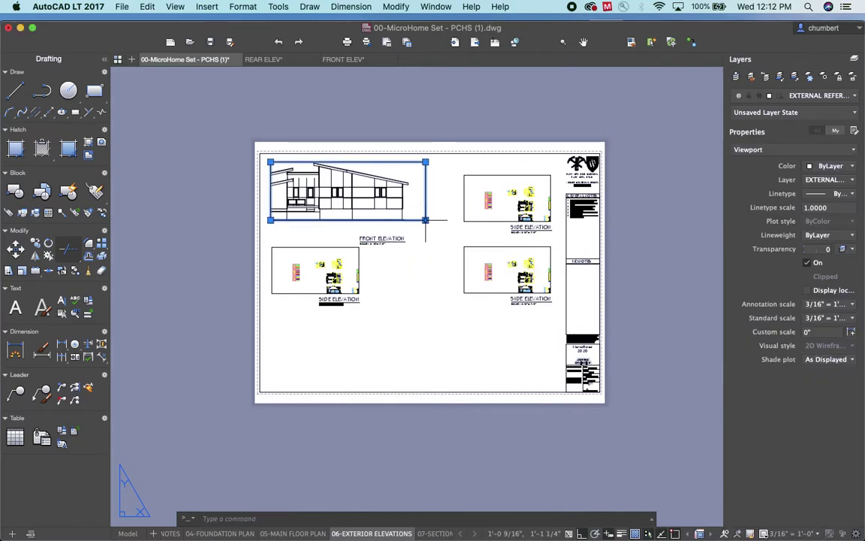
pyautogui.click(425, 220)
pyautogui.click(426, 229)
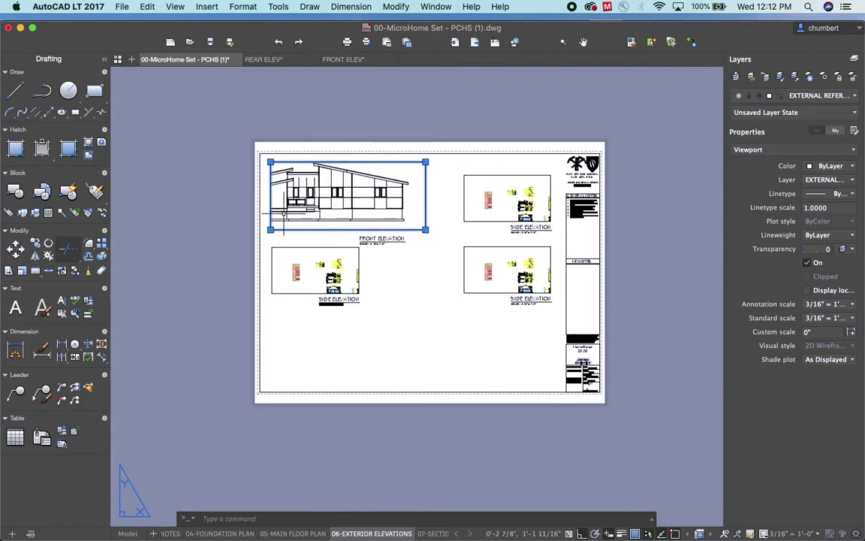
pyautogui.click(270, 229)
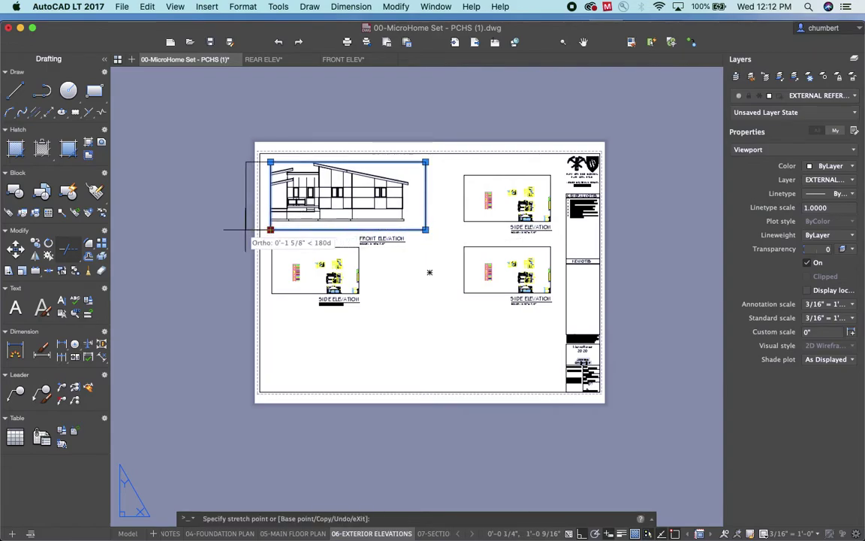
pyautogui.click(246, 229)
pyautogui.click(246, 229)
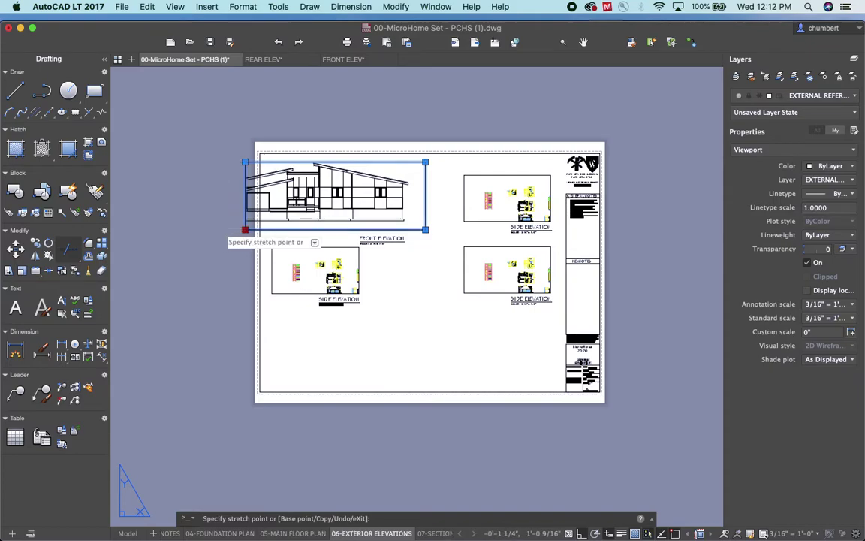
pyautogui.click(223, 229)
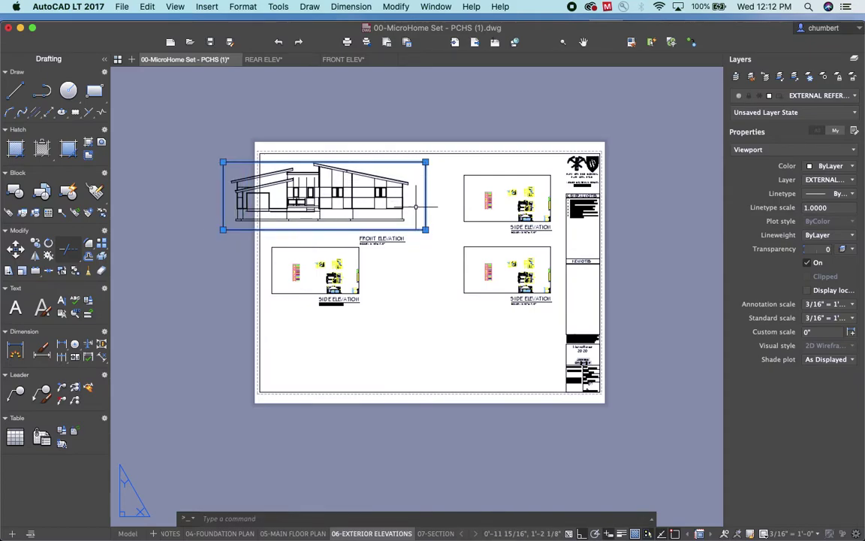
# Move the FRONT ELEVATION viewport about 3 1/4" to the right, back inside the sheet border
pyautogui.write('m')
pyautogui.press('Return')
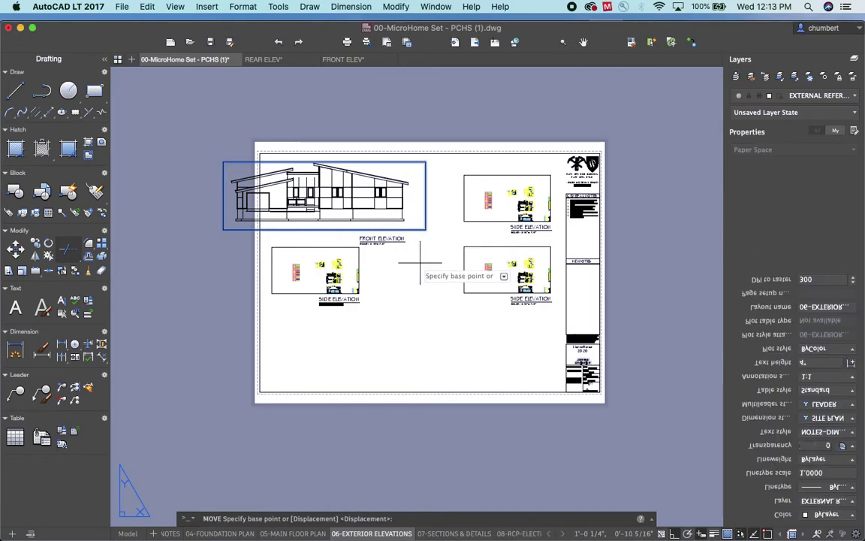
pyautogui.click(420, 262)
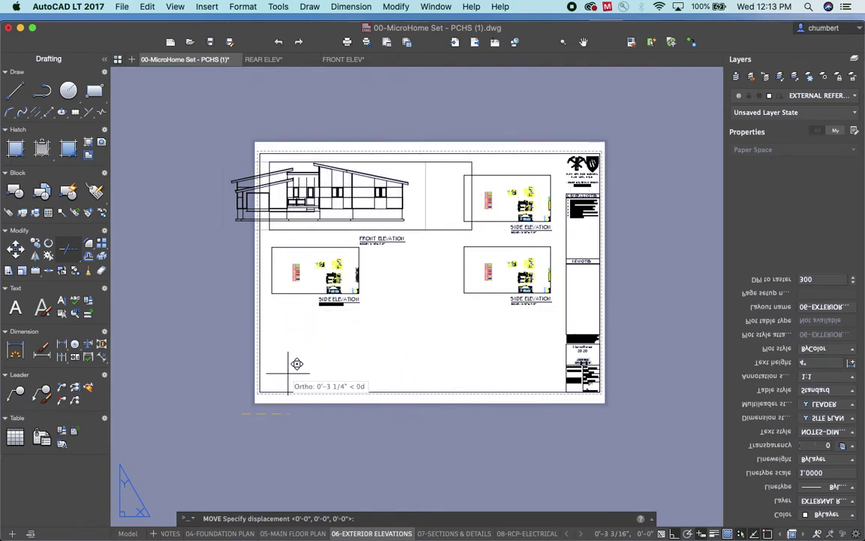
pyautogui.click(264, 336)
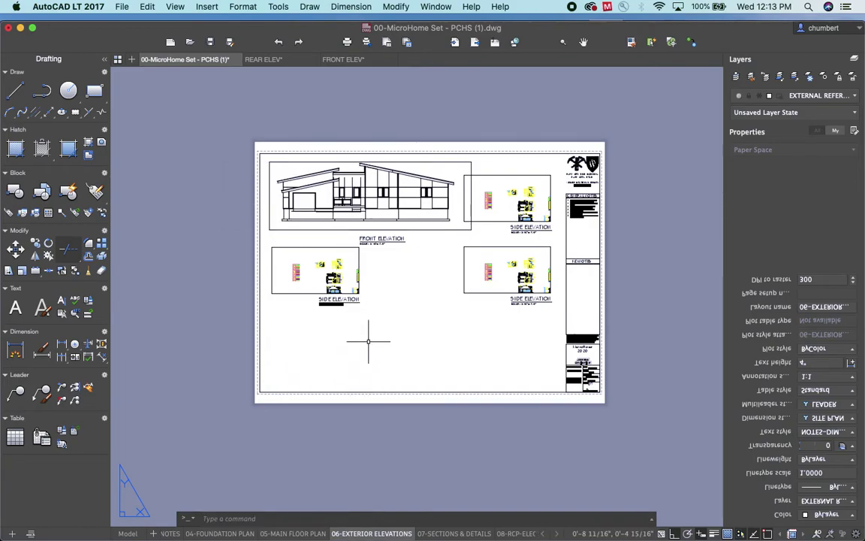
# Move the FRONT ELEVATION viewport slightly left, close to the sheet border, reusing the previous selection
pyautogui.write('m')
pyautogui.press('Return')
pyautogui.write('p')
pyautogui.press('Return')
pyautogui.press('Return')
pyautogui.click(400, 351)
pyautogui.click(394, 353)
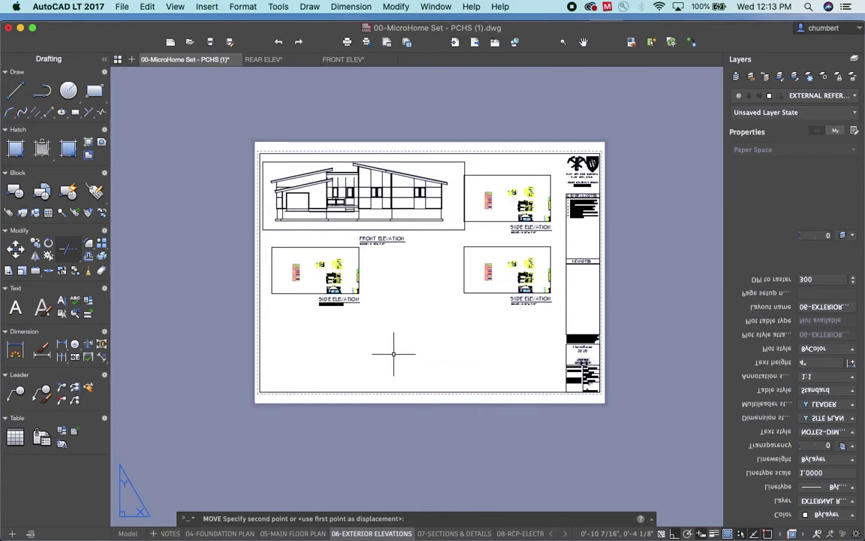
# Stretch the right edge of the FRONT ELEVATION viewport inward, clear of the neighbouring SIDE ELEVATION viewport
pyautogui.click(465, 224)
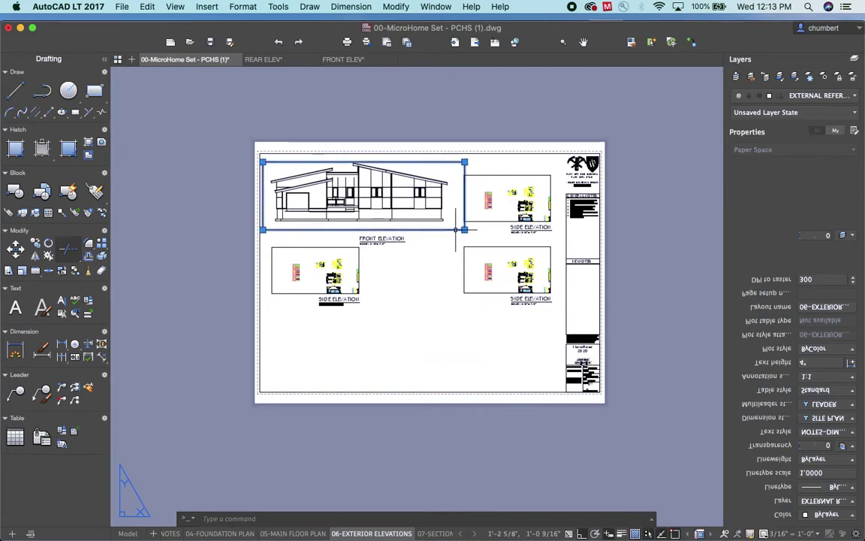
pyautogui.click(464, 229)
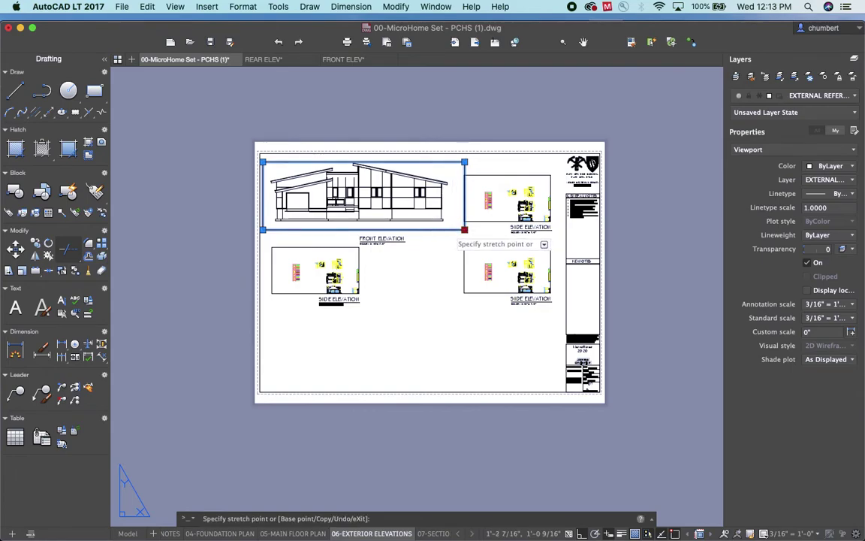
pyautogui.click(452, 239)
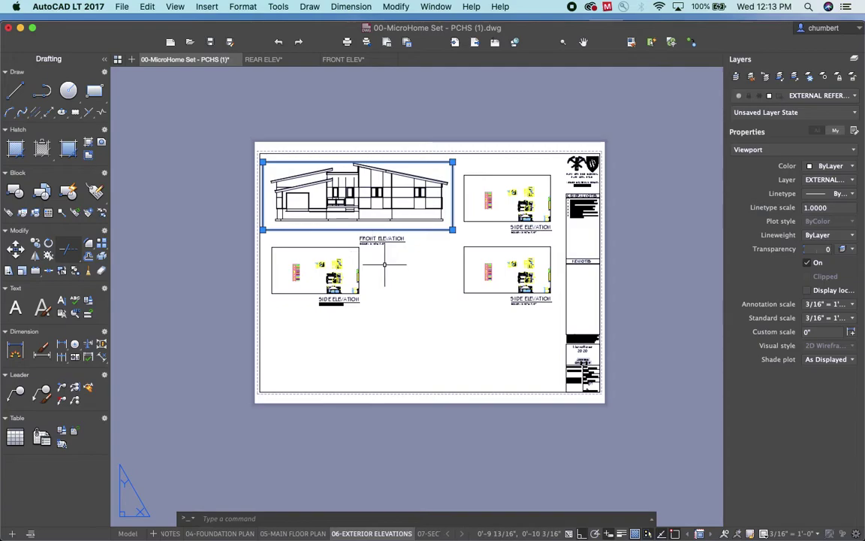
# Move the FRONT ELEVATION title and scale note further right, under the right end of the viewport
pyautogui.scroll(4, 425, 229)
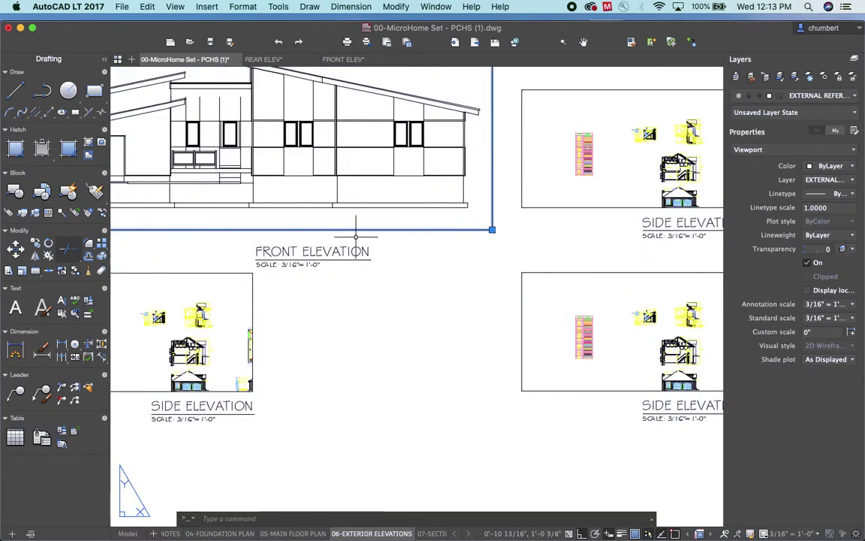
pyautogui.click(248, 239)
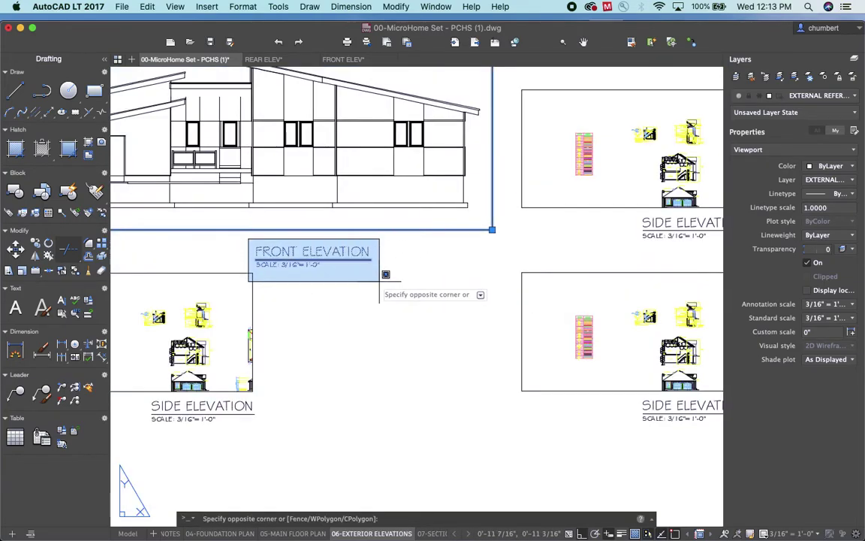
pyautogui.click(385, 275)
pyautogui.write('m')
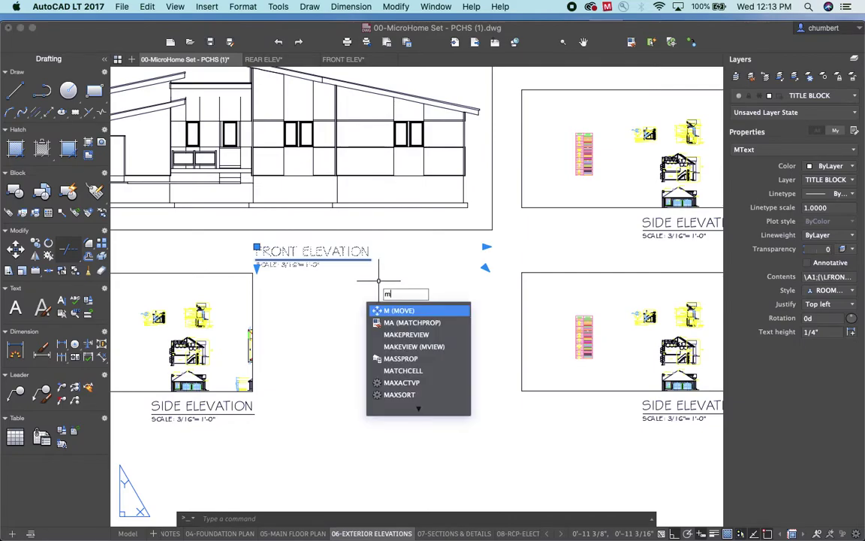
pyautogui.press('Return')
pyautogui.click(337, 281)
pyautogui.click(425, 283)
# Try to retitle the SIDE ELEVATION below the front elevation as REAR ELEVATION
pyautogui.scroll(-3, 421, 285)
pyautogui.moveTo(411, 334); pyautogui.dragTo(390, 313, button='middle')
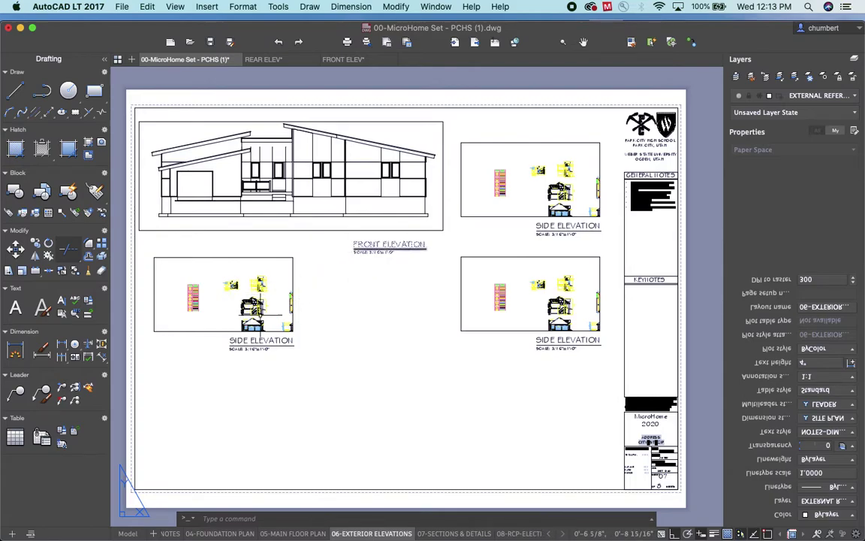
pyautogui.doubleClick(261, 342)
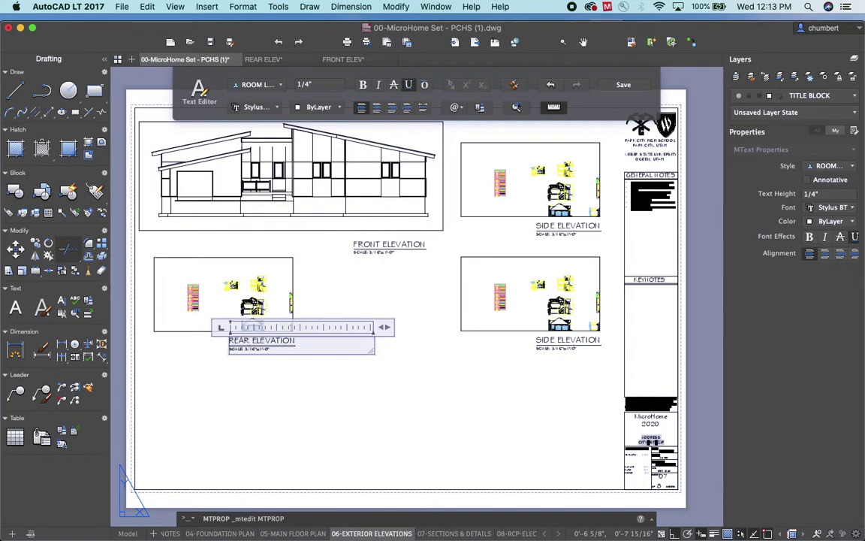
pyautogui.press('Return')
pyautogui.press('super+z')
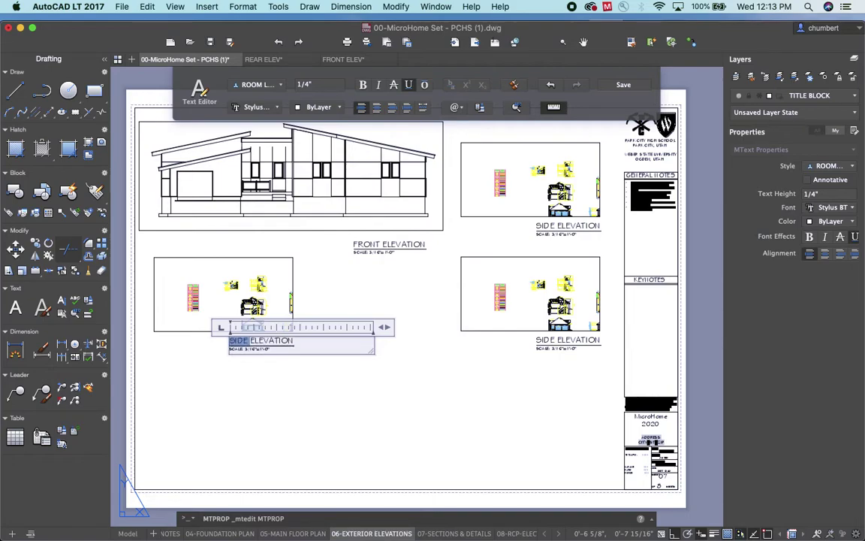
pyautogui.click(369, 385)
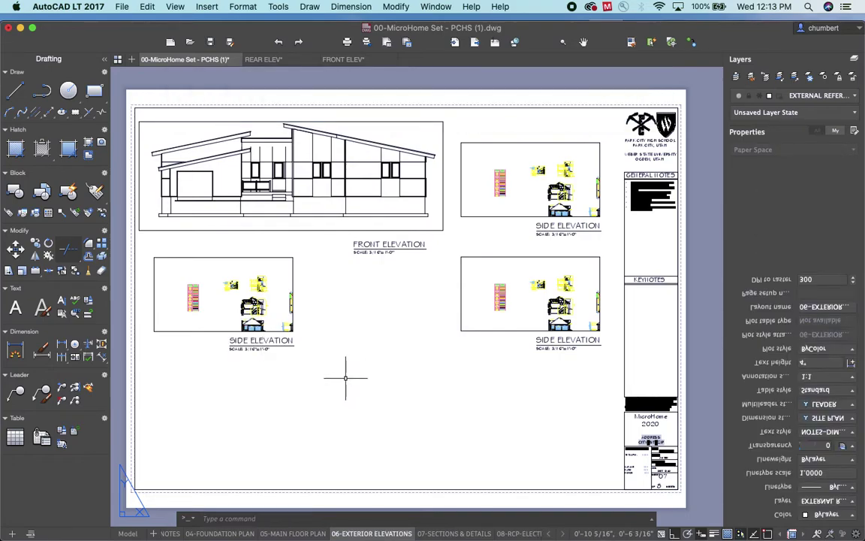
# Activate model space in the viewport below the front elevation and centre the rear house elevation in it
pyautogui.doubleClick(278, 305)
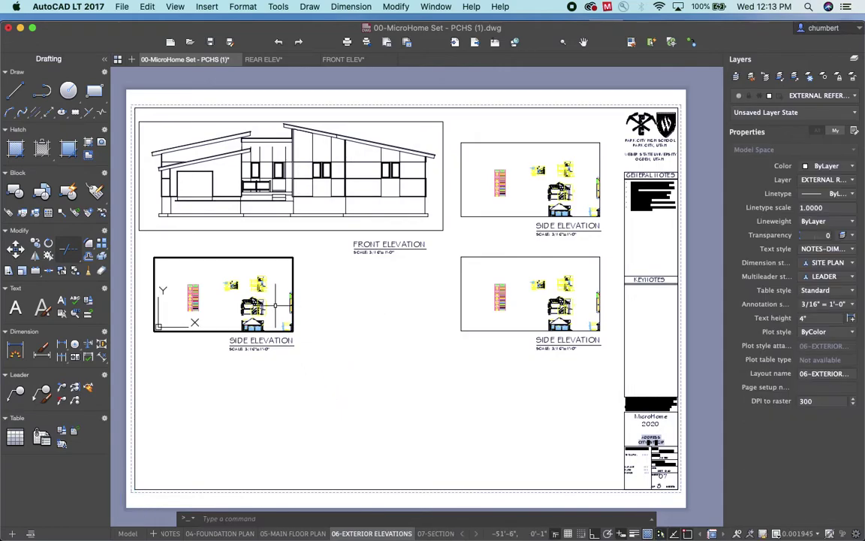
pyautogui.moveTo(273, 305); pyautogui.dragTo(220, 294, button='middle')
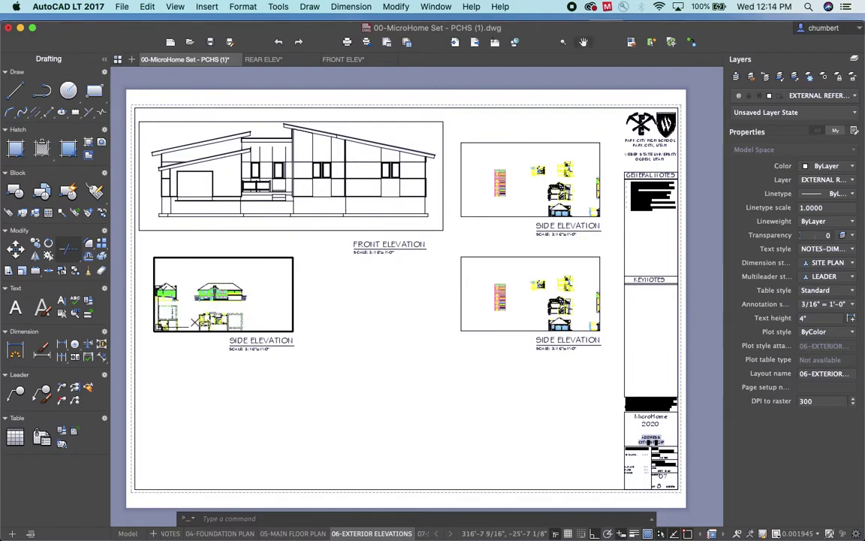
pyautogui.moveTo(239, 290); pyautogui.dragTo(194, 292, button='middle')
pyautogui.scroll(-5, 252, 293)
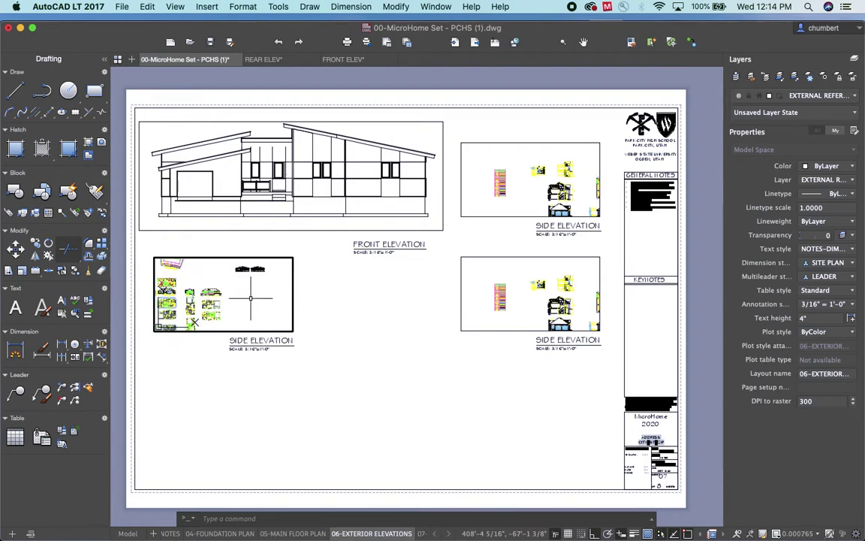
pyautogui.scroll(3, 252, 293)
pyautogui.moveTo(226, 285); pyautogui.dragTo(212, 304, button='middle')
pyautogui.scroll(5, 212, 303)
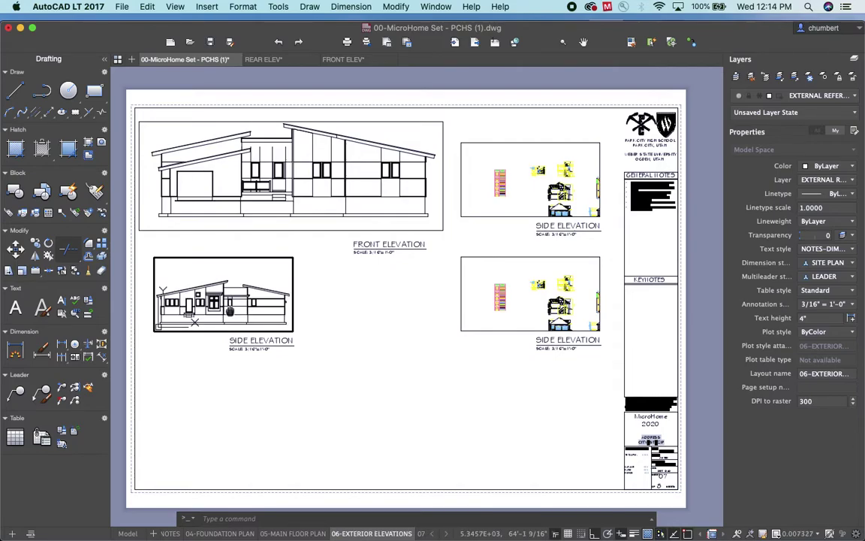
pyautogui.moveTo(230, 310); pyautogui.dragTo(225, 300, button='middle')
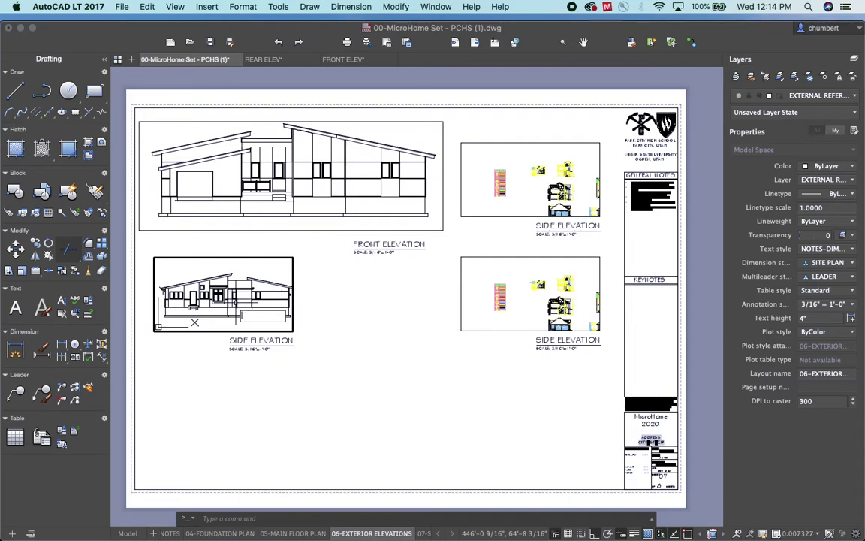
# Try scaling the rear elevation view to 1/48xp with Zoom
pyautogui.write('z')
pyautogui.press('Return')
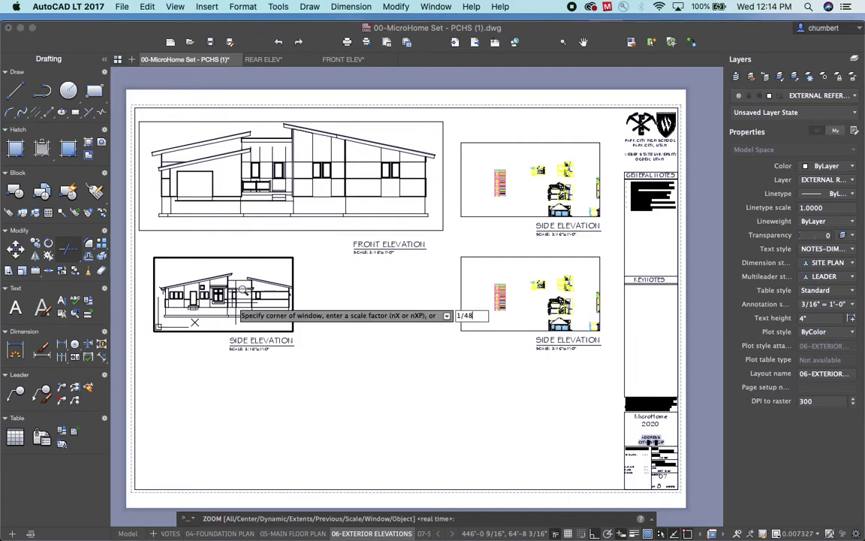
pyautogui.press('Return')
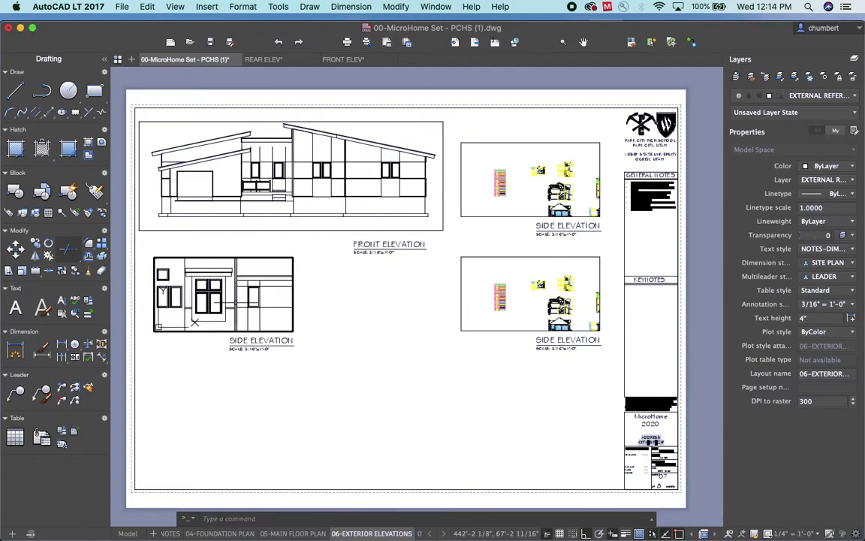
# Scale the rear elevation view to 1/96xp with Zoom and return to paper space
pyautogui.write('z')
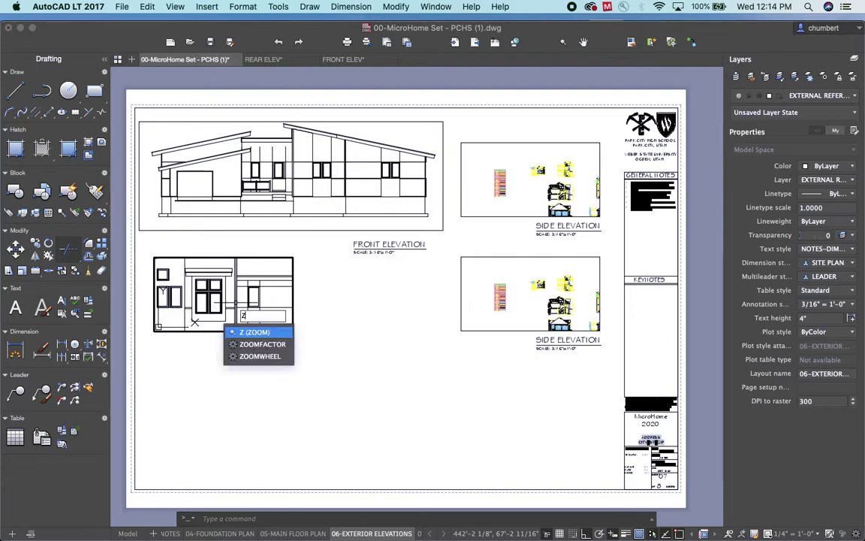
pyautogui.press('Return')
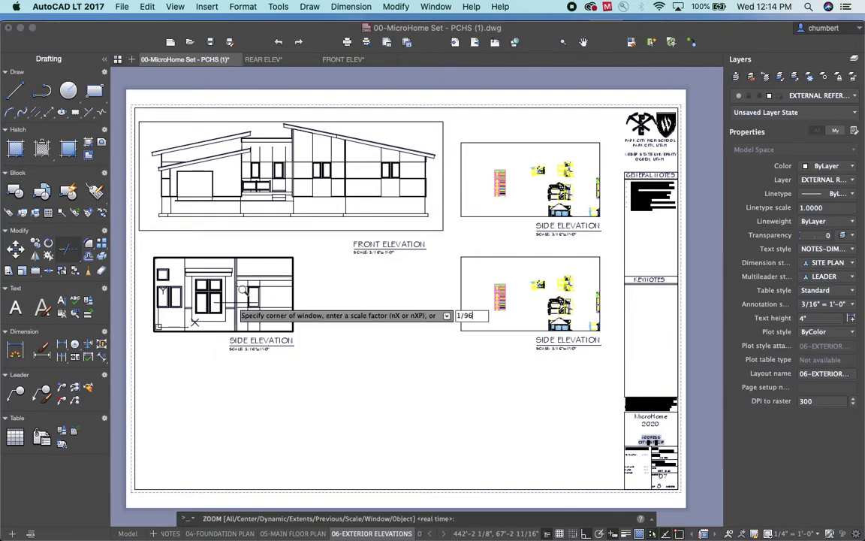
pyautogui.press('Return')
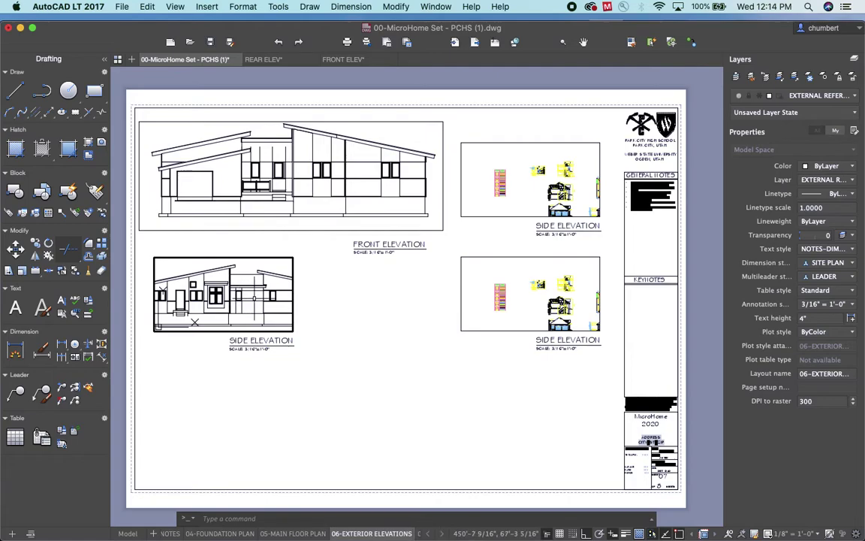
pyautogui.doubleClick(339, 314)
pyautogui.click(293, 267)
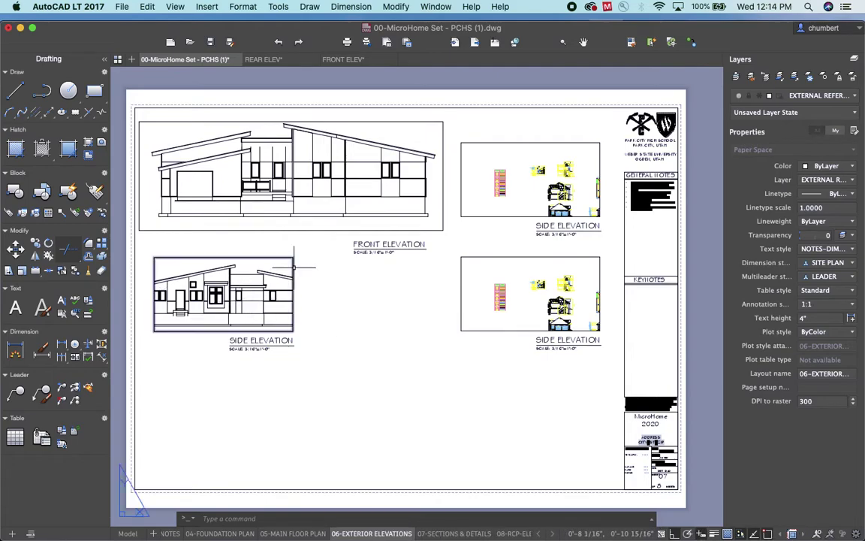
# Widen the viewport below the front elevation on both sides so it encloses the full width of the rear elevation
pyautogui.click(293, 331)
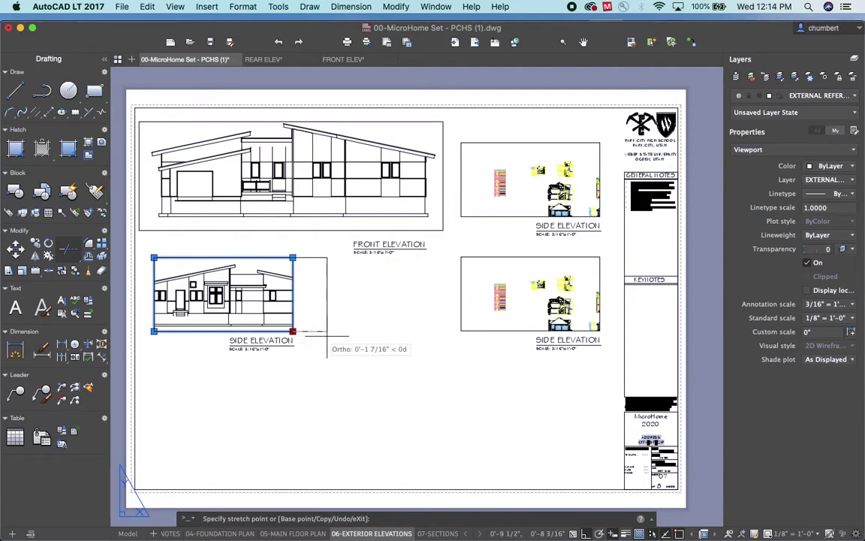
pyautogui.click(327, 336)
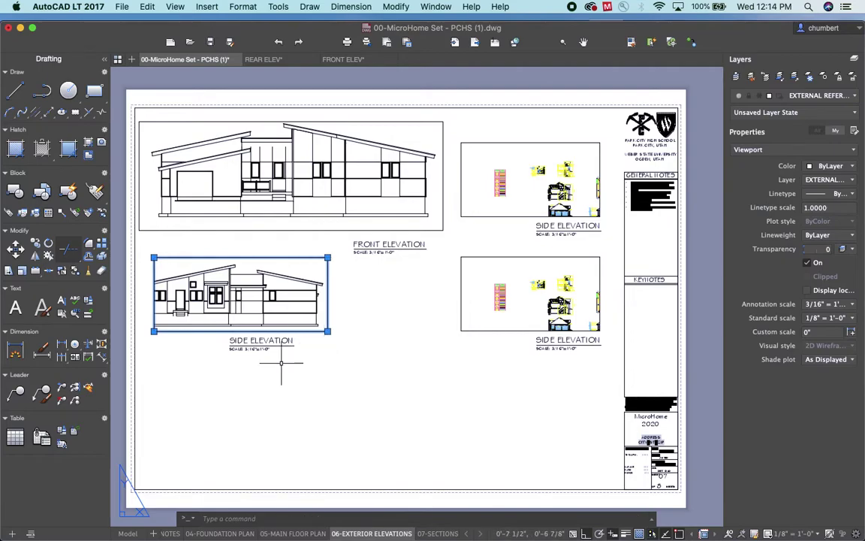
pyautogui.click(153, 331)
pyautogui.click(139, 331)
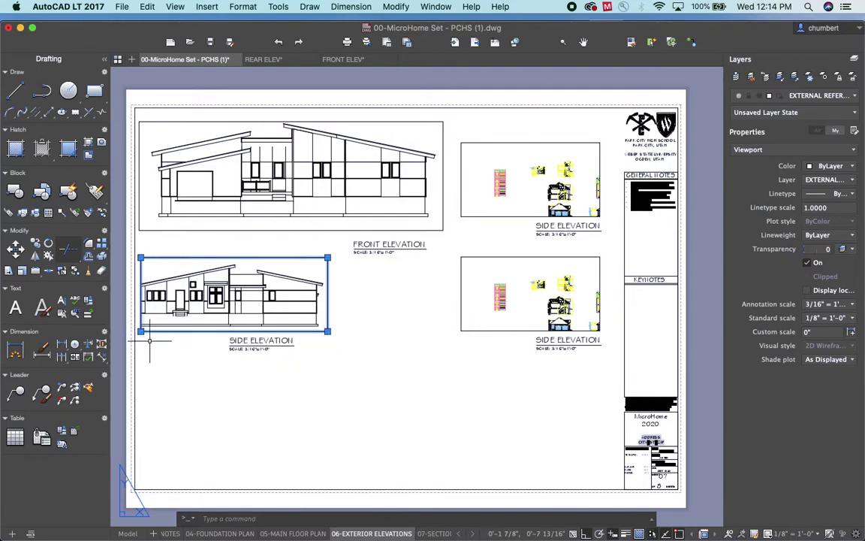
pyautogui.click(328, 331)
pyautogui.click(339, 330)
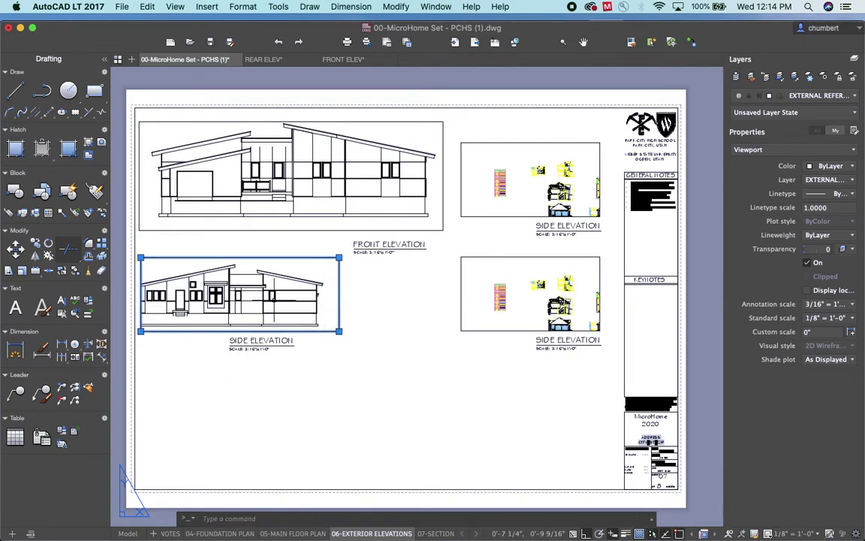
pyautogui.click(357, 301)
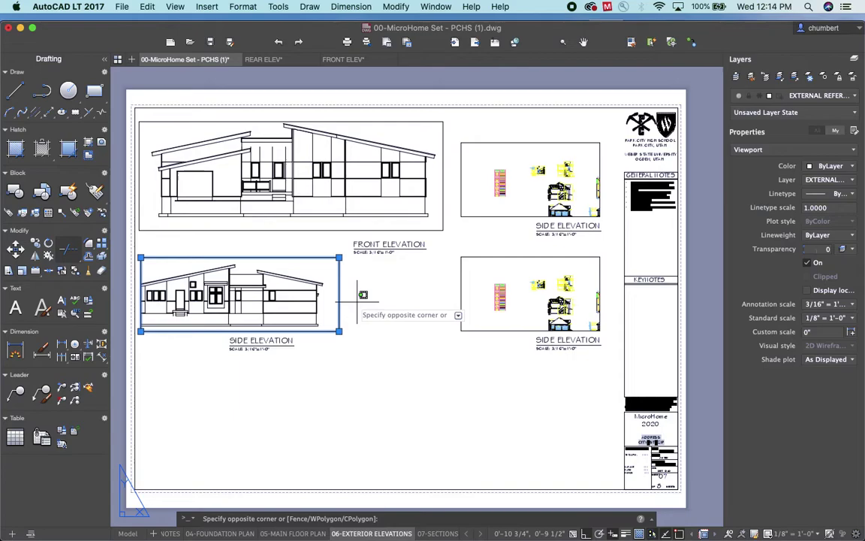
pyautogui.press('Escape')
# Centre the rear elevation within its widened viewport in model space and return to paper space
pyautogui.doubleClick(248, 297)
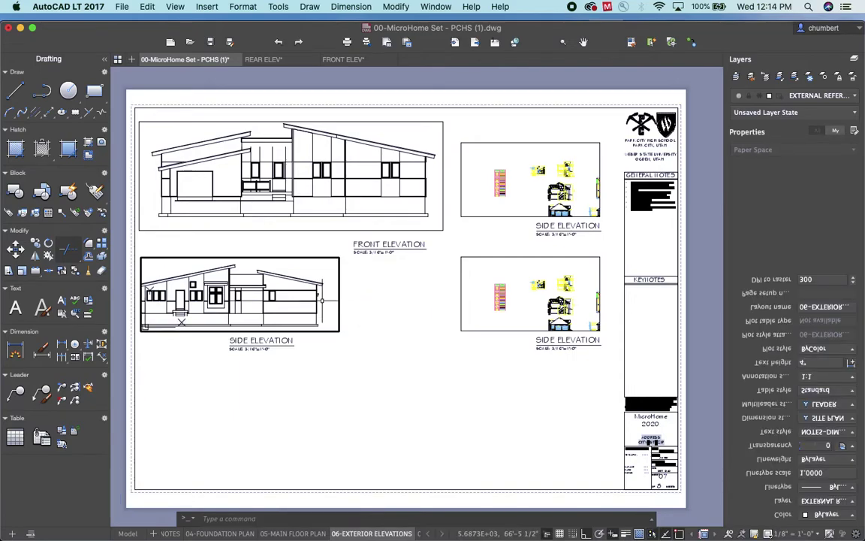
pyautogui.moveTo(254, 305); pyautogui.dragTo(262, 306, button='middle')
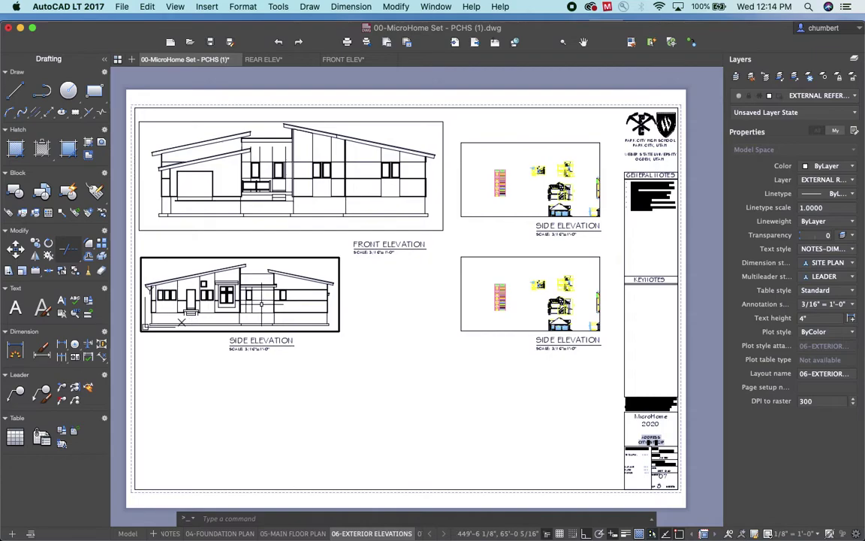
pyautogui.doubleClick(355, 323)
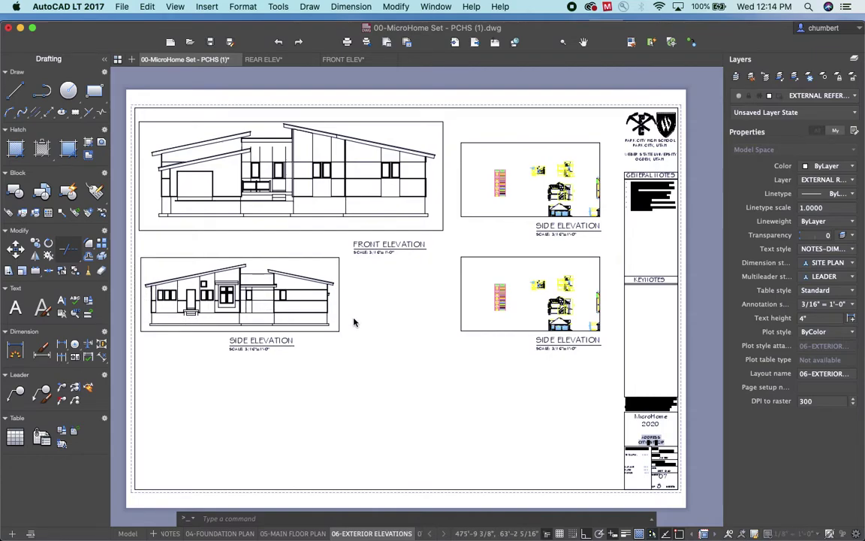
# Retitle the SIDE ELEVATION text below the rear view as REAR ELEVATION with the scale note 1/4"=1'-0"
pyautogui.scroll(5, 249, 353)
pyautogui.click(242, 338)
pyautogui.doubleClick(225, 319)
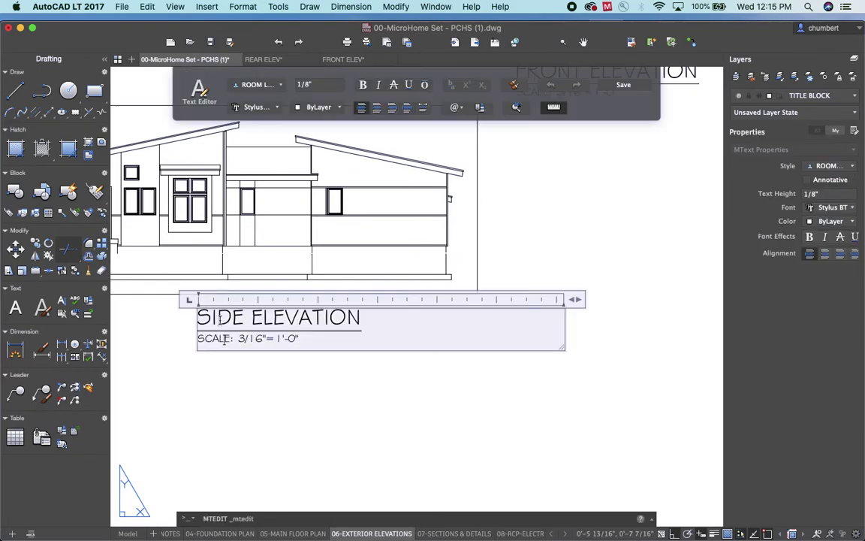
pyautogui.doubleClick(221, 319)
pyautogui.write('REAR')
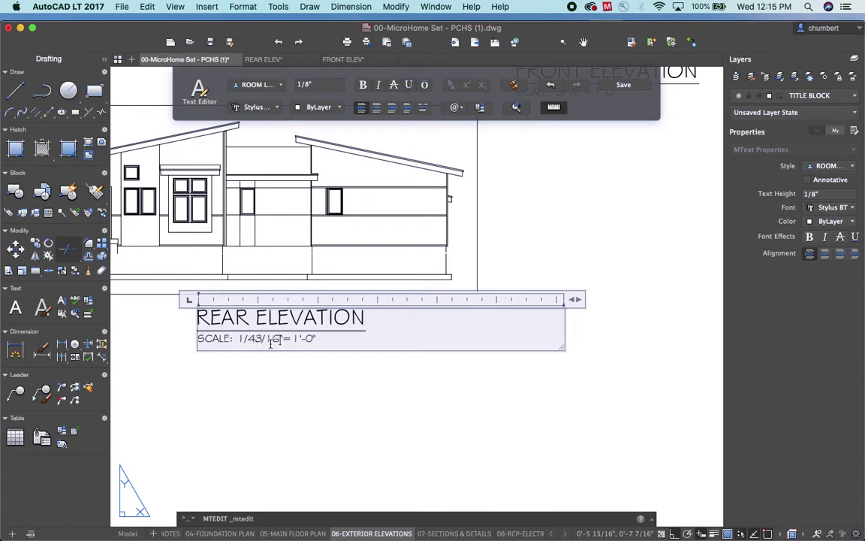
pyautogui.press('BackSpace')
pyautogui.click(389, 363)
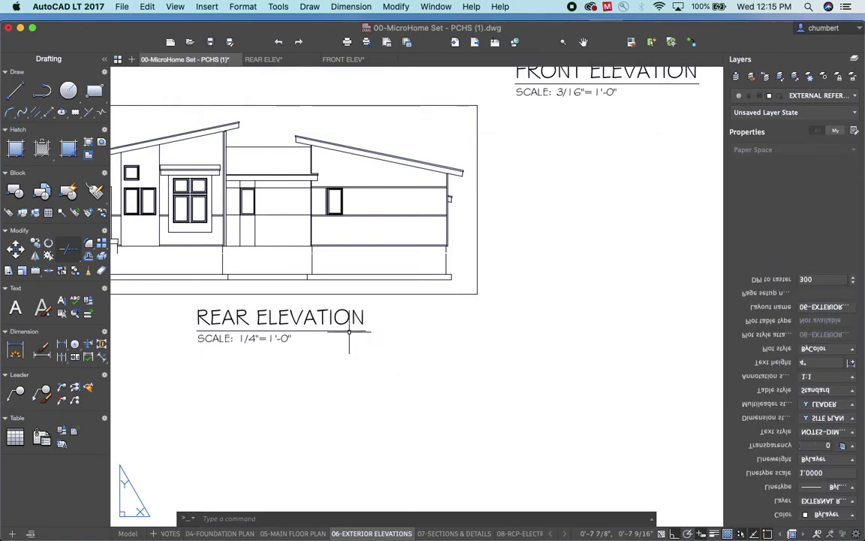
# Move the REAR ELEVATION title horizontally so it sits beneath the right end of its viewport
pyautogui.click(349, 330)
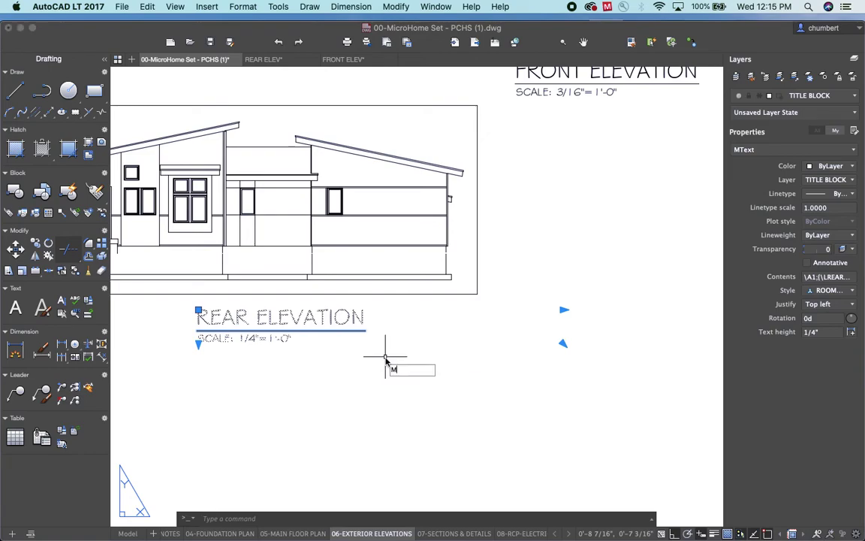
pyautogui.press('Return')
pyautogui.write('P')
pyautogui.press('Return')
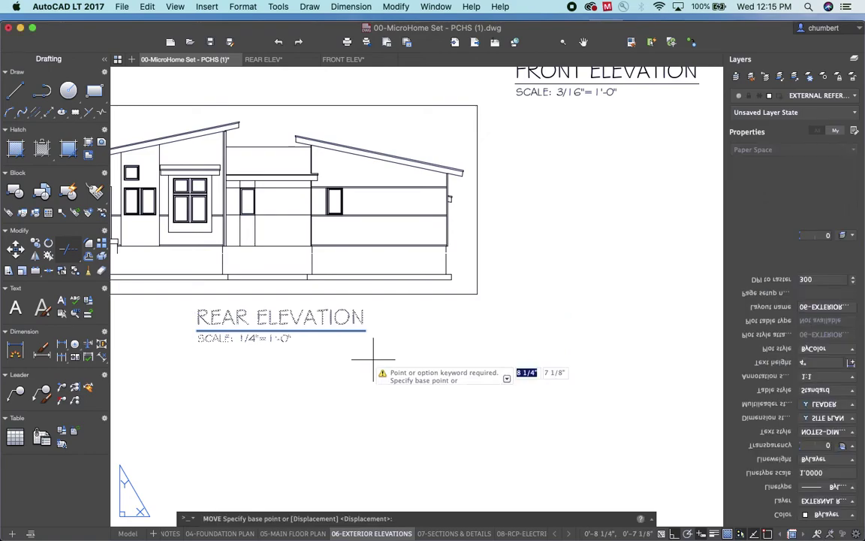
pyautogui.click(376, 348)
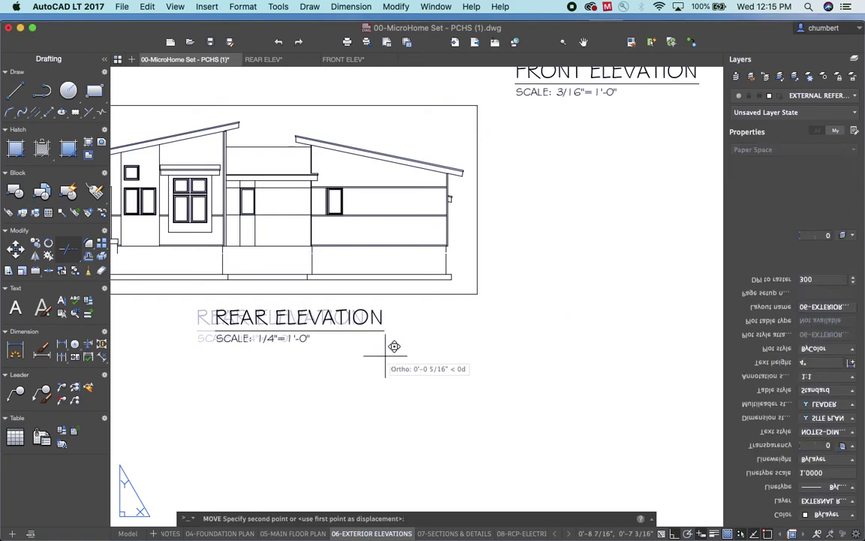
pyautogui.click(452, 356)
pyautogui.scroll(-5, 485, 366)
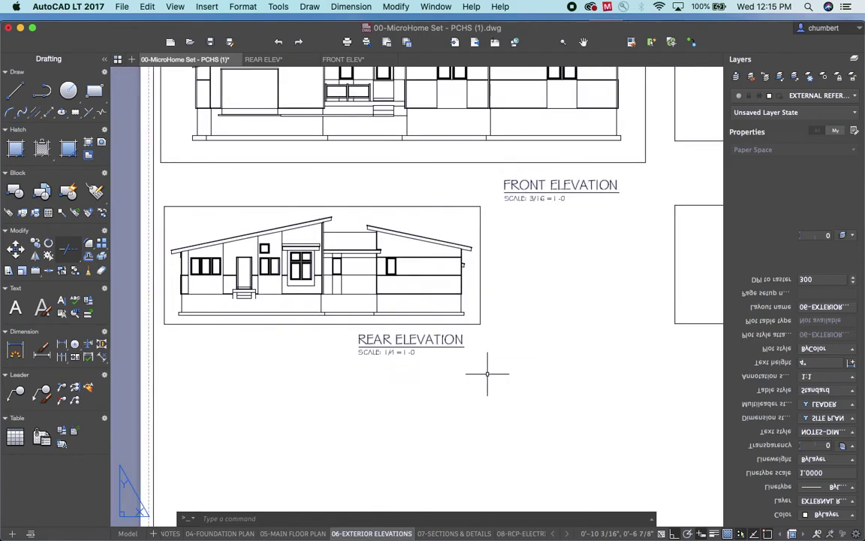
# Move the FRONT ELEVATION title straight up, closer to the lower edge of its viewport
pyautogui.scroll(3, 525, 283)
pyautogui.click(514, 240)
pyautogui.write('m')
pyautogui.press('Return')
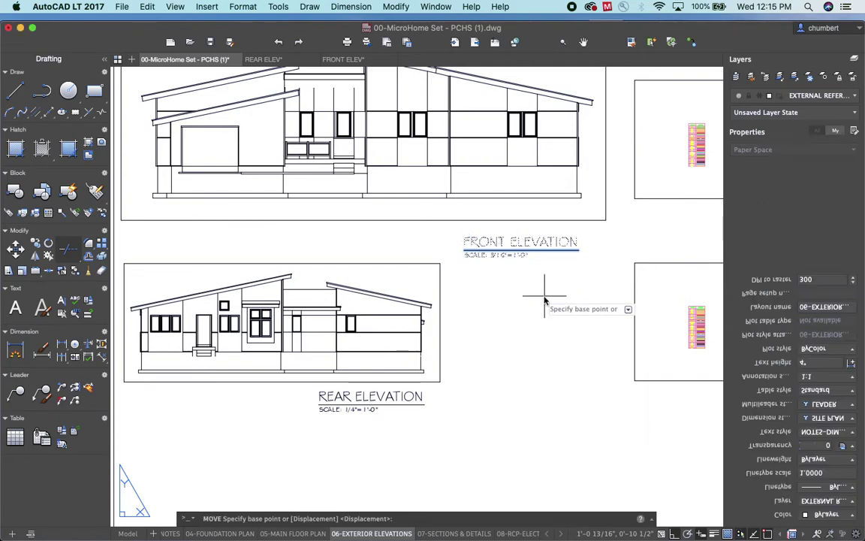
pyautogui.click(535, 305)
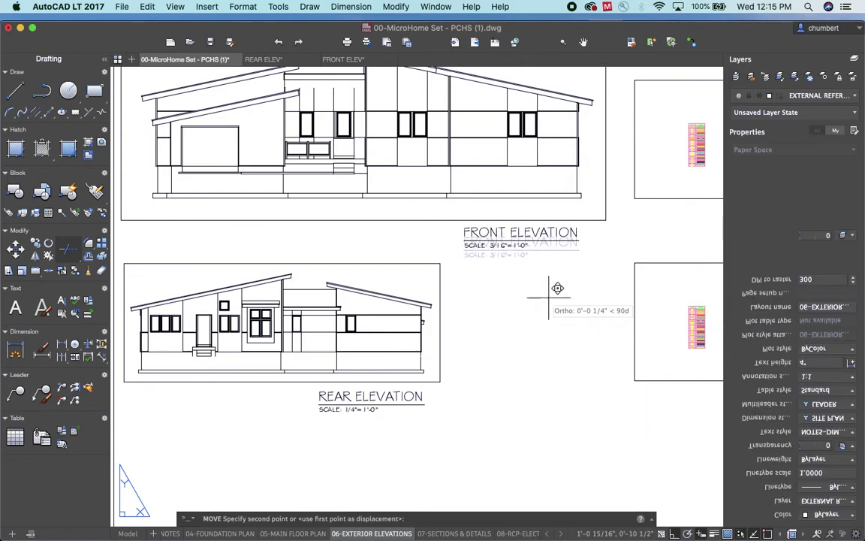
pyautogui.click(549, 295)
pyautogui.scroll(-3, 551, 293)
pyautogui.moveTo(427, 348); pyautogui.dragTo(361, 343, button='middle')
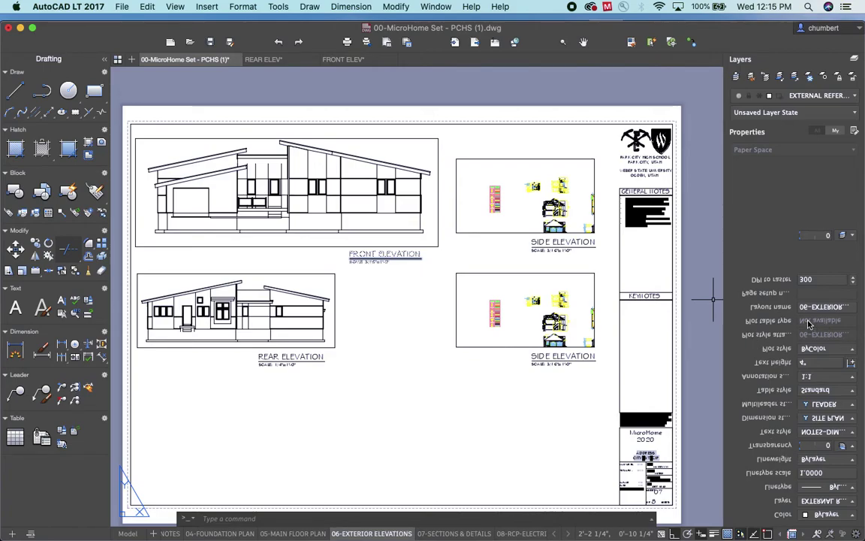
# Select the front elevation viewport and try to freeze or turn off the VIEWPORT layer
pyautogui.click(400, 322)
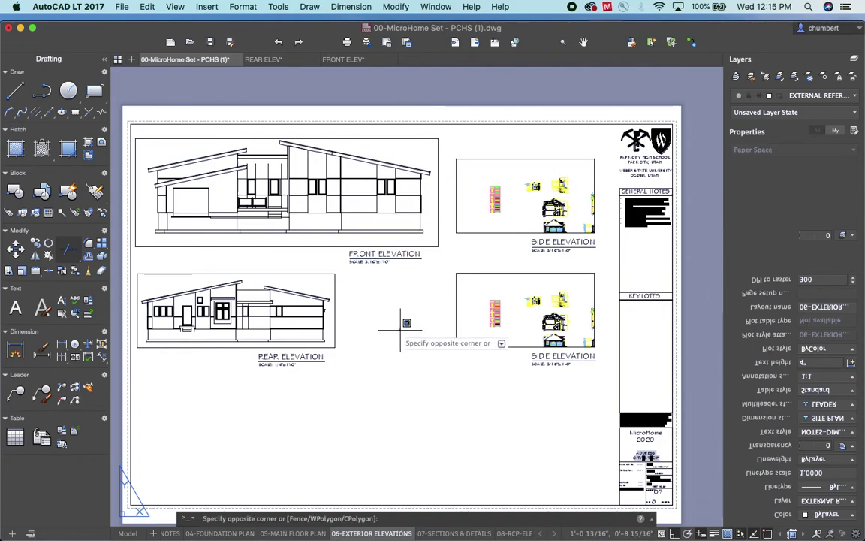
pyautogui.click(397, 320)
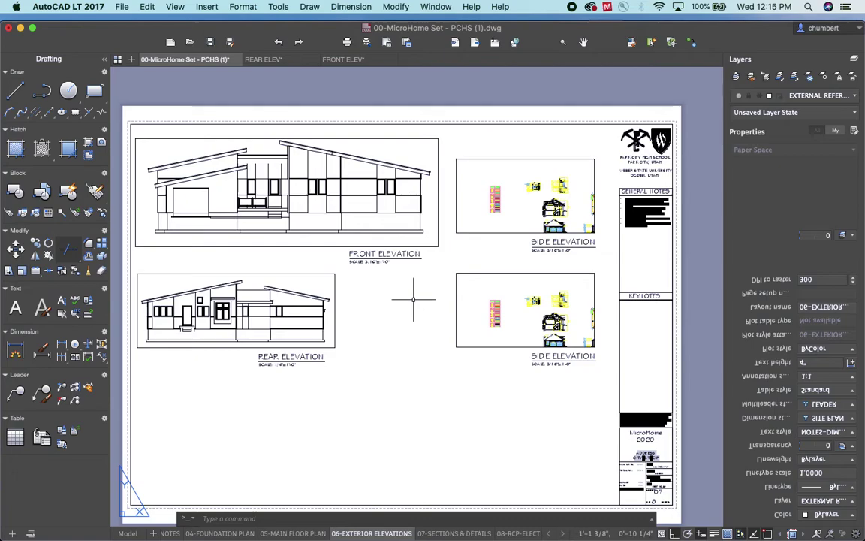
pyautogui.click(439, 216)
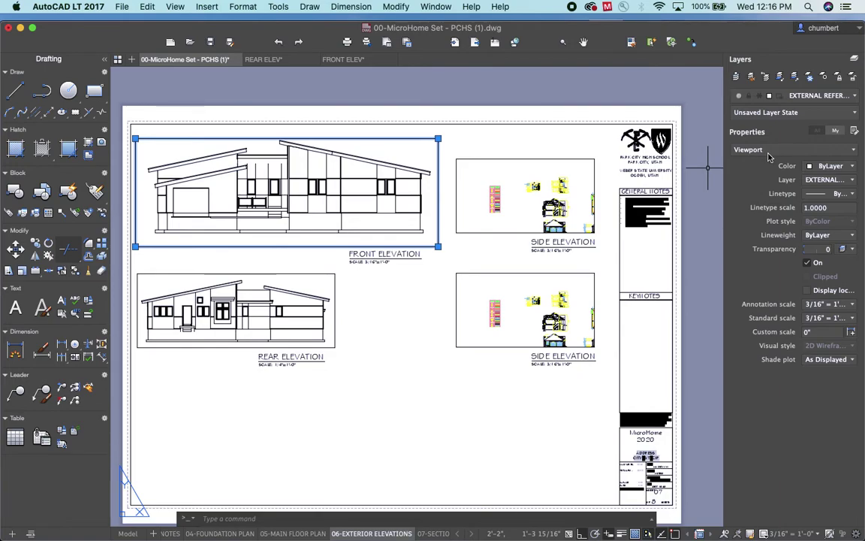
pyautogui.click(818, 97)
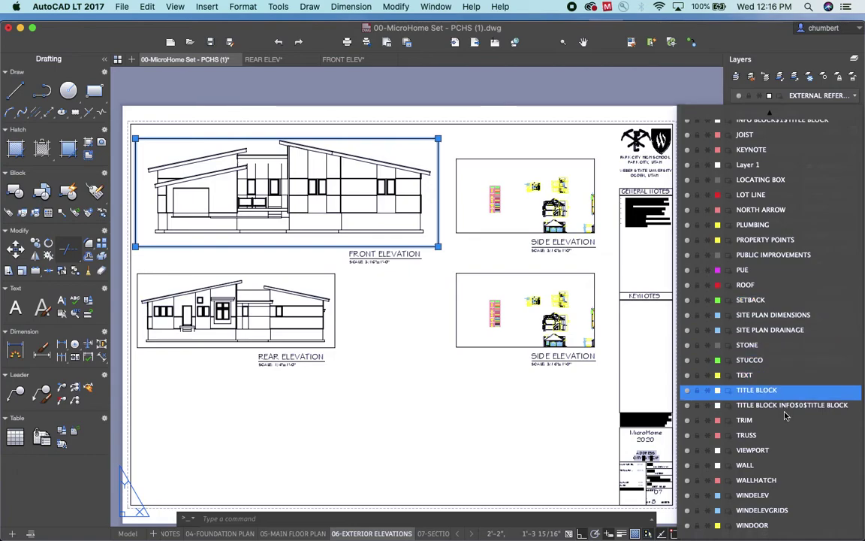
pyautogui.click(707, 456)
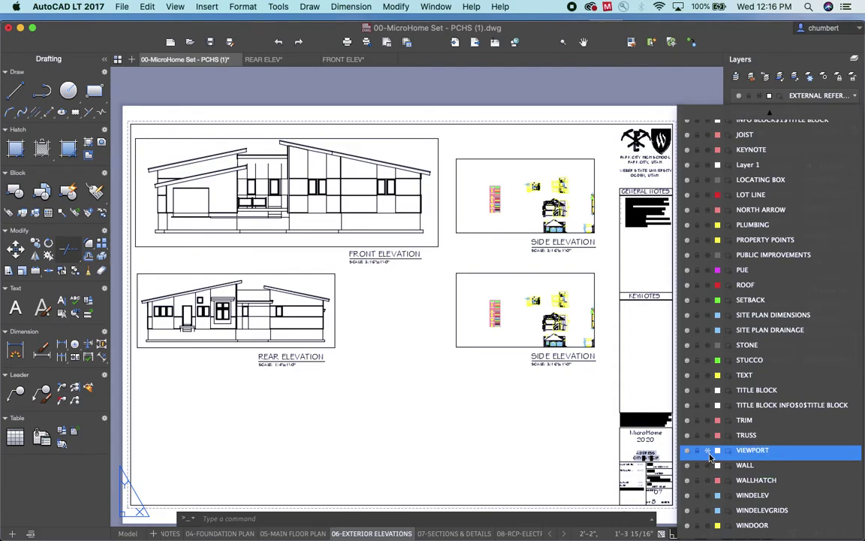
pyautogui.click(688, 451)
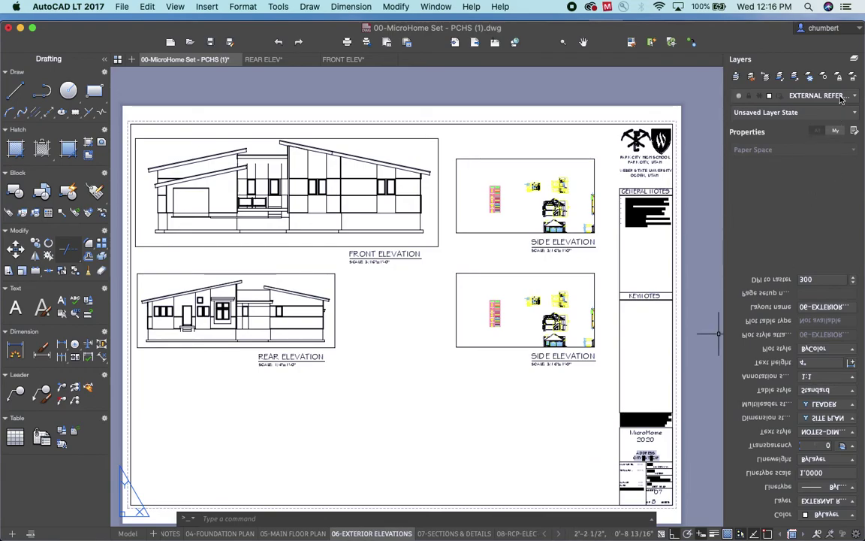
# Examine the VIEWPORT layer's visibility settings and check which layer the front elevation viewport is on
pyautogui.moveTo(842, 100)
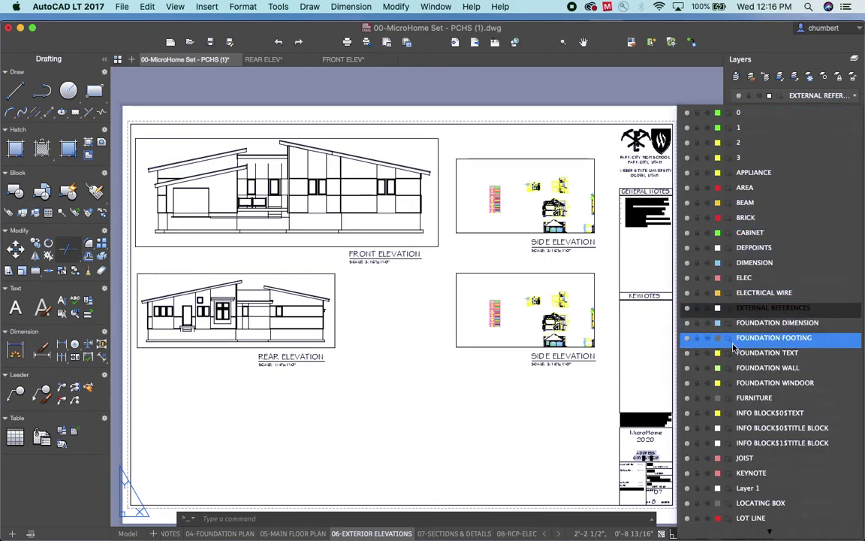
pyautogui.scroll(-1, 735, 353)
pyautogui.scroll(-10, 736, 361)
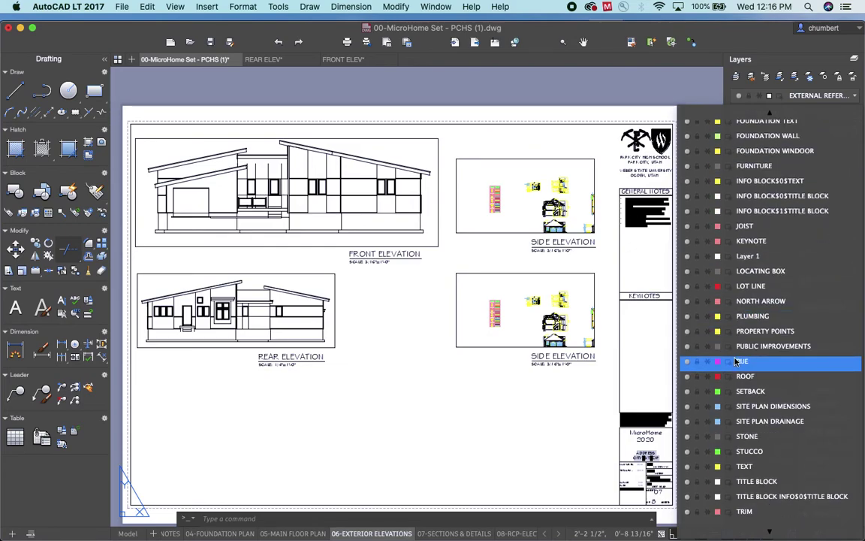
pyautogui.scroll(-5, 744, 391)
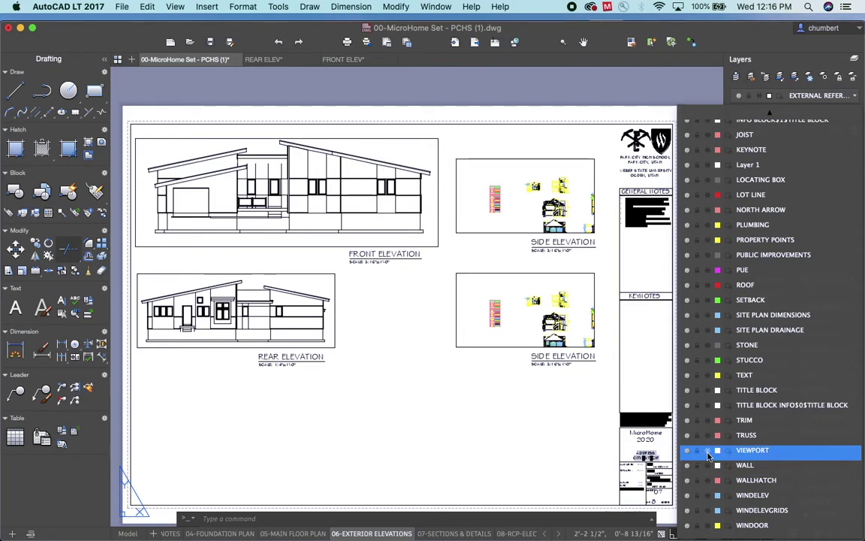
pyautogui.click(465, 410)
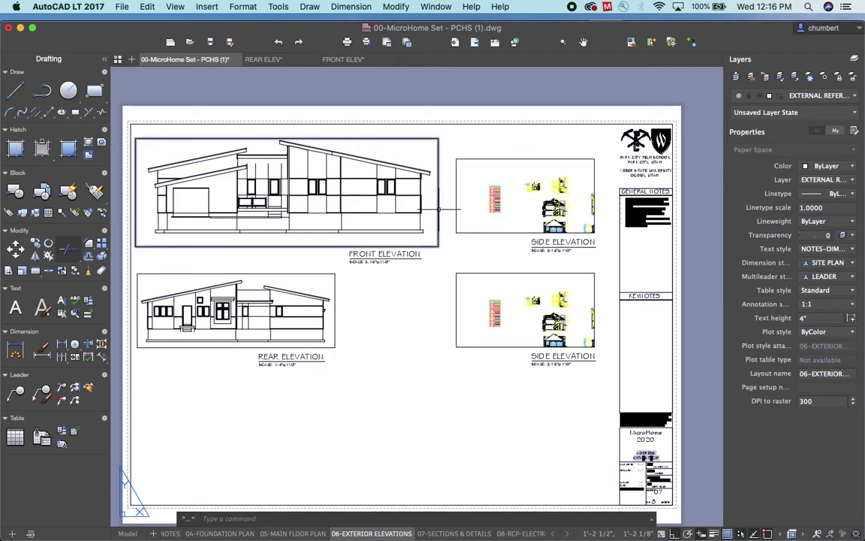
pyautogui.click(439, 209)
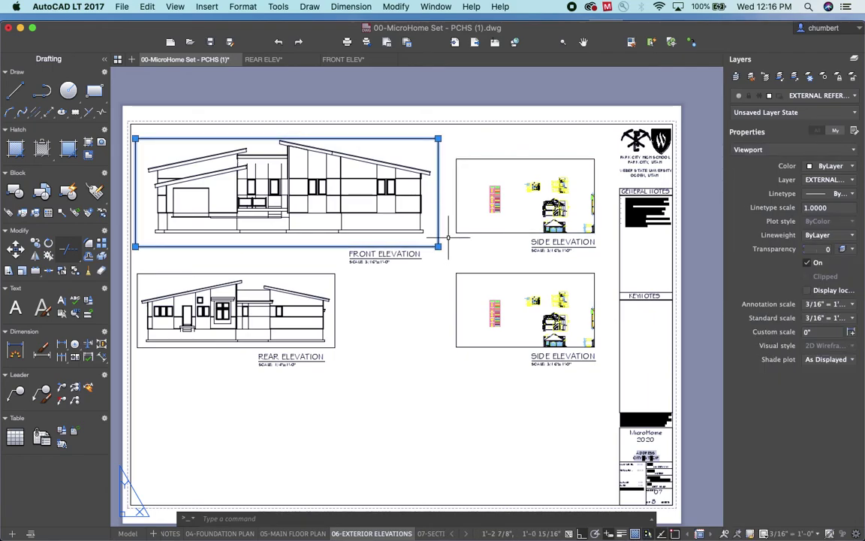
pyautogui.press('Escape')
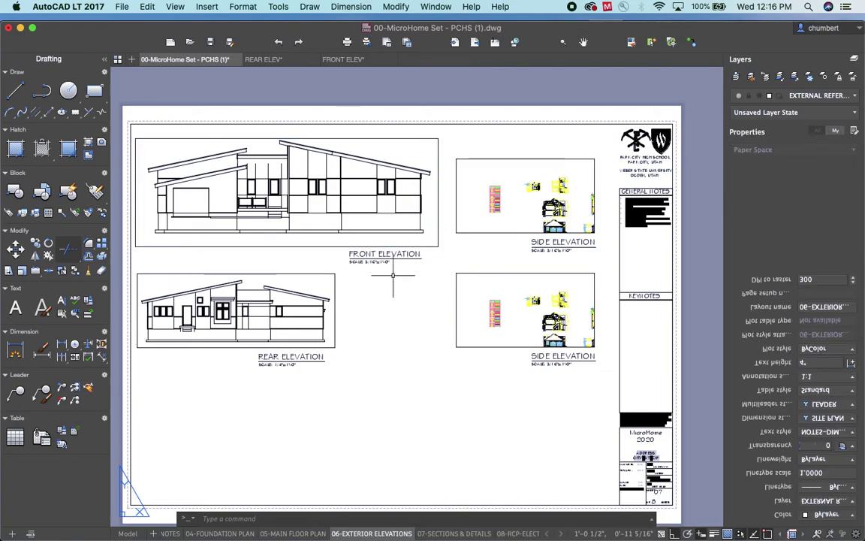
# Try to move the FRONT ELEVATION title higher and undo the move
pyautogui.click(383, 254)
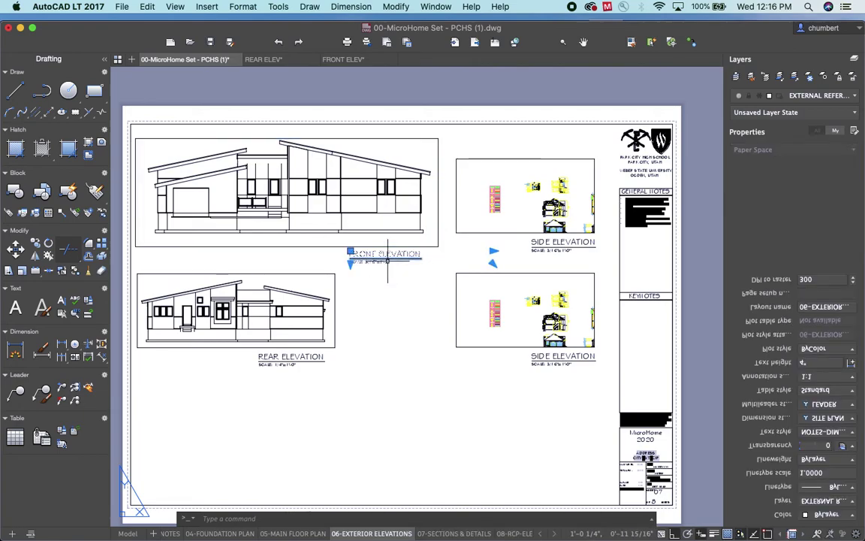
pyautogui.write('m')
pyautogui.press('Return')
pyautogui.press('Return')
pyautogui.click(408, 305)
pyautogui.click(405, 294)
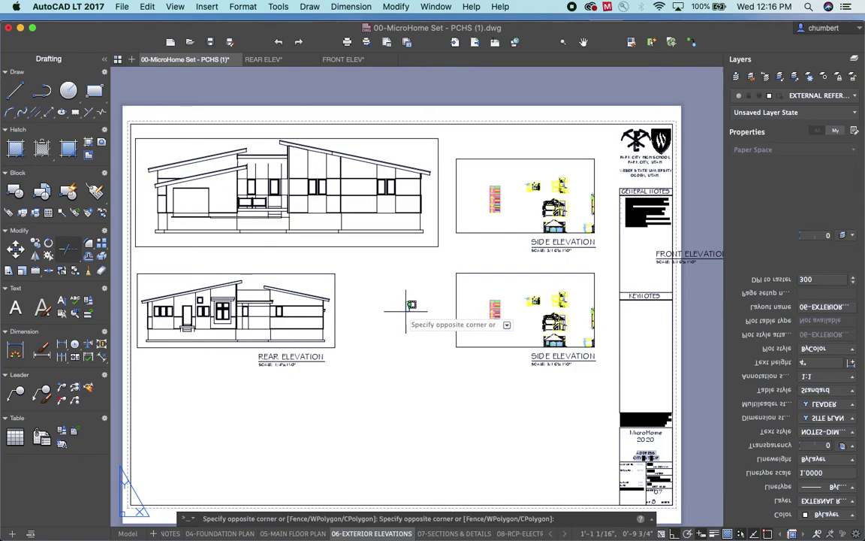
pyautogui.press('Escape')
pyautogui.press('super+z')
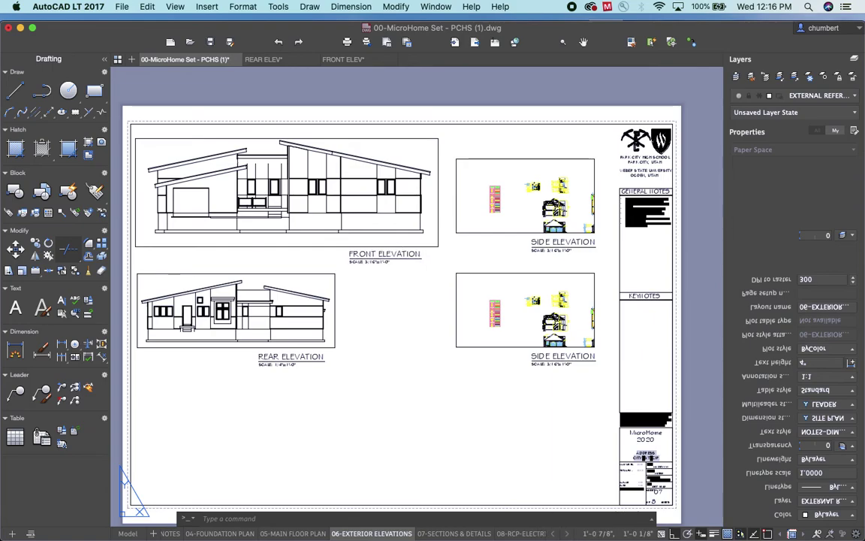
# Move the FRONT ELEVATION title straight up so it overlaps the lower edge of the front viewport
pyautogui.click(402, 256)
pyautogui.write('m')
pyautogui.press('Return')
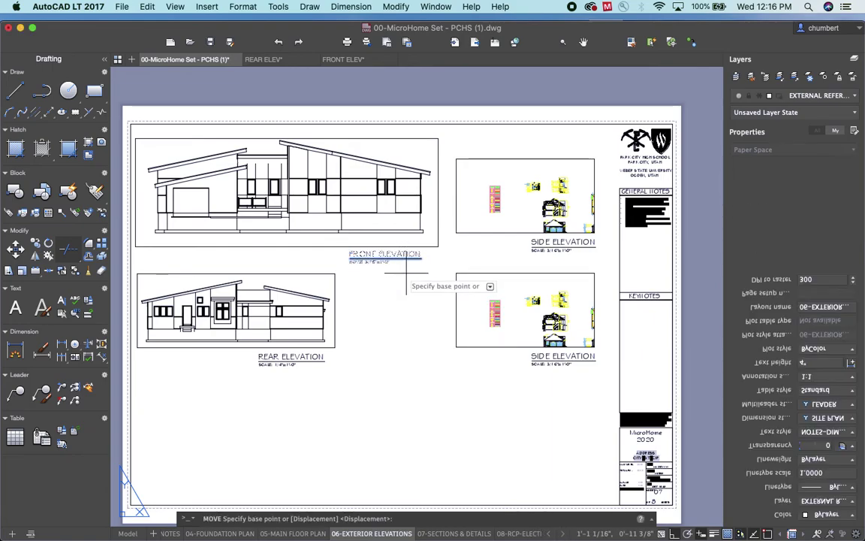
pyautogui.click(406, 285)
pyautogui.click(408, 282)
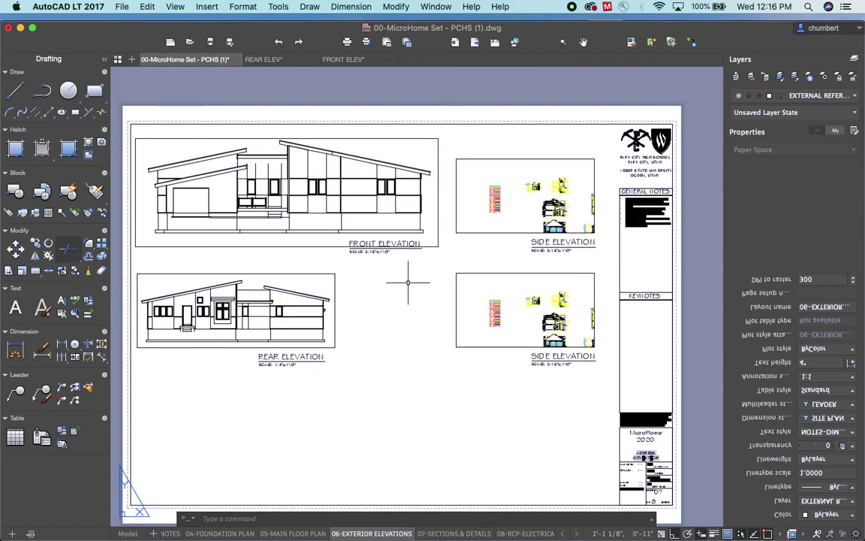
pyautogui.click(432, 246)
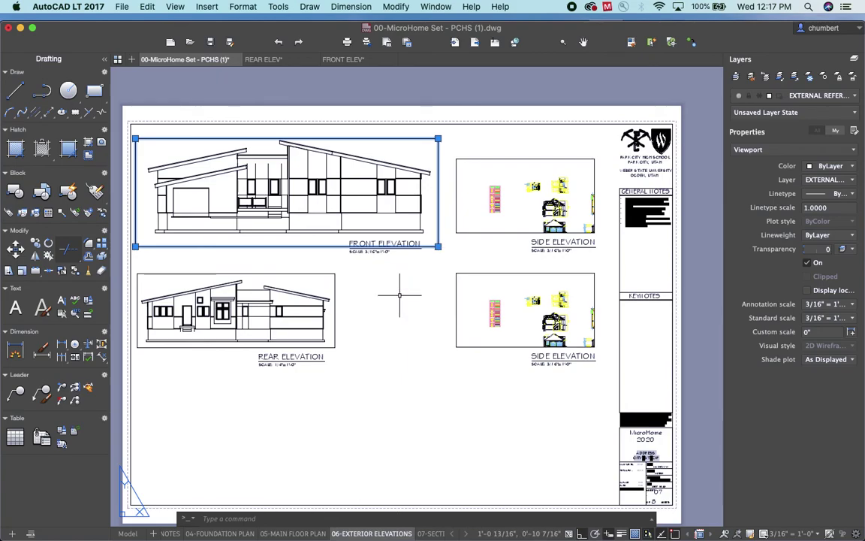
pyautogui.press('Escape')
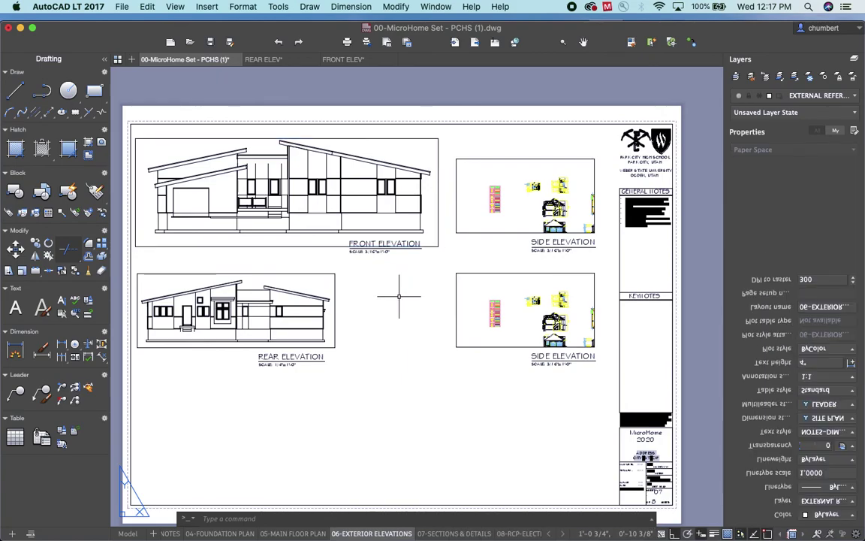